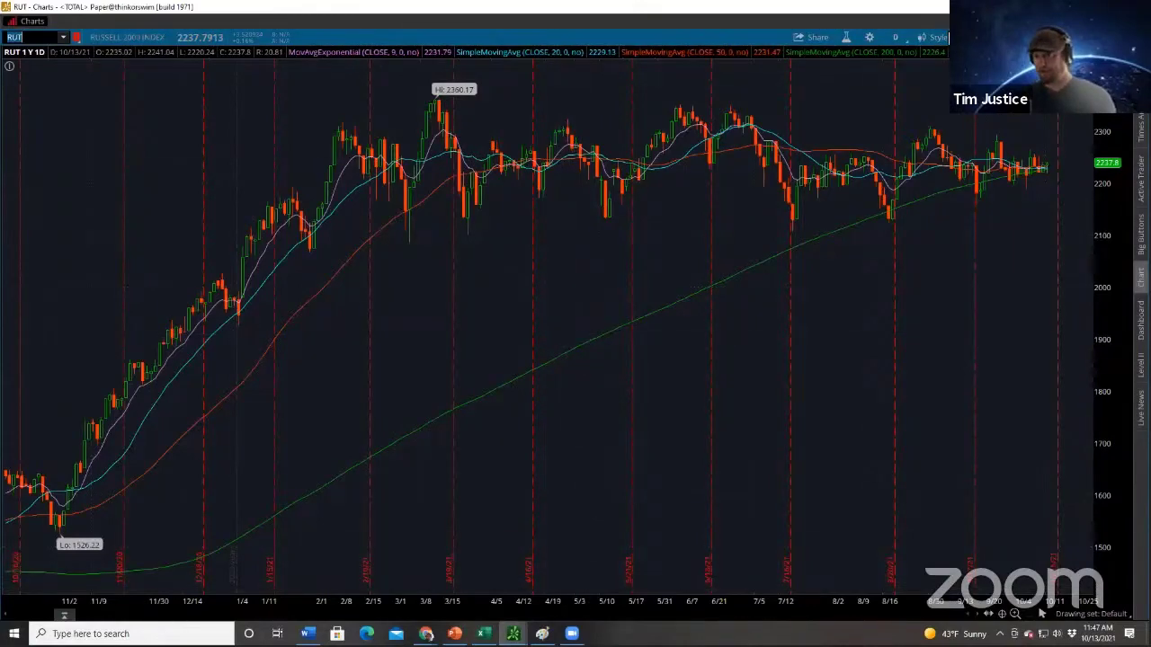
# Switch the RUT chart to the 3 Y : W timeframe and draw a support rectangle at about 2095 to 2135 from January 2021 past the latest candle.
pyautogui.click(897, 34)
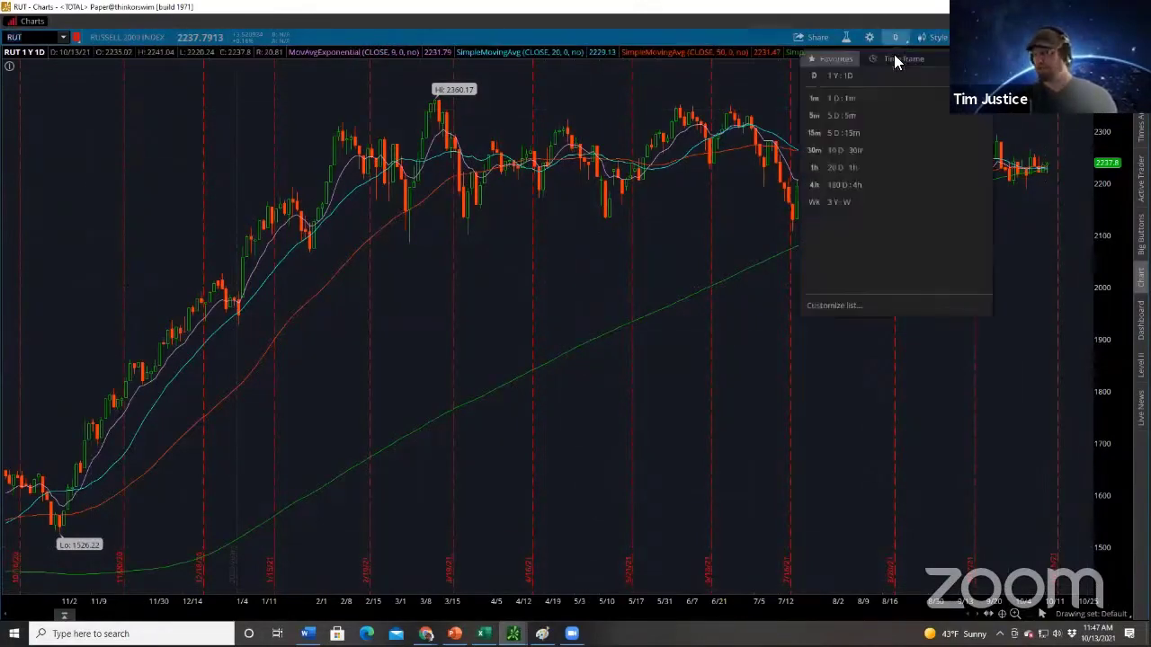
pyautogui.click(888, 205)
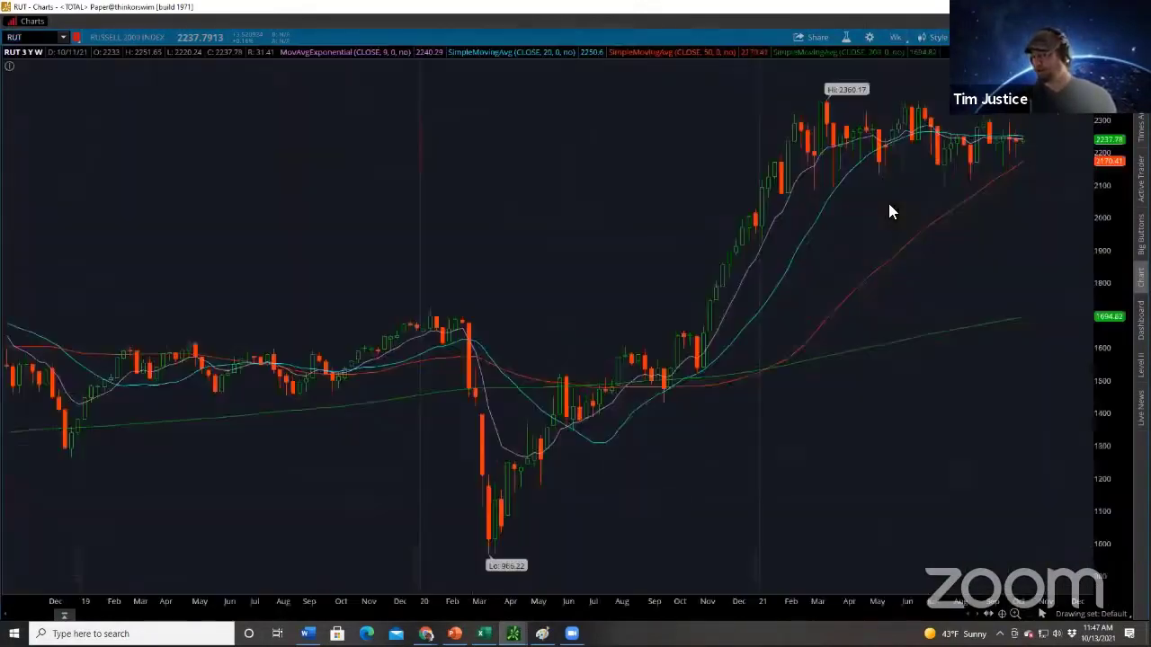
pyautogui.click(938, 36)
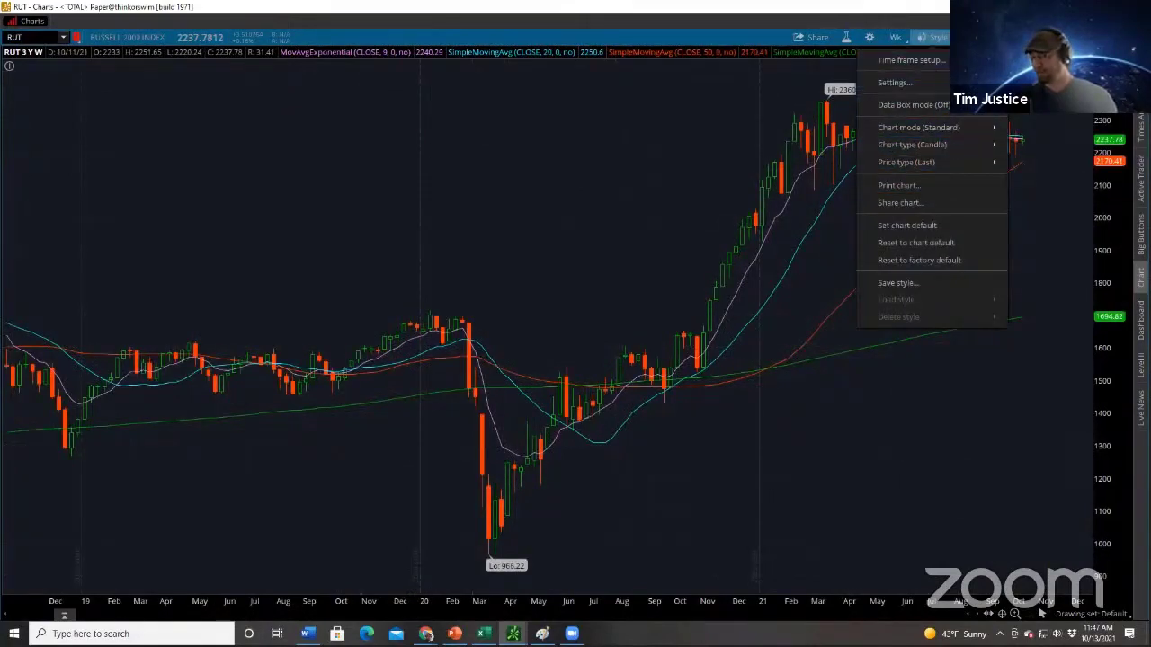
pyautogui.click(966, 36)
pyautogui.moveTo(998, 137)
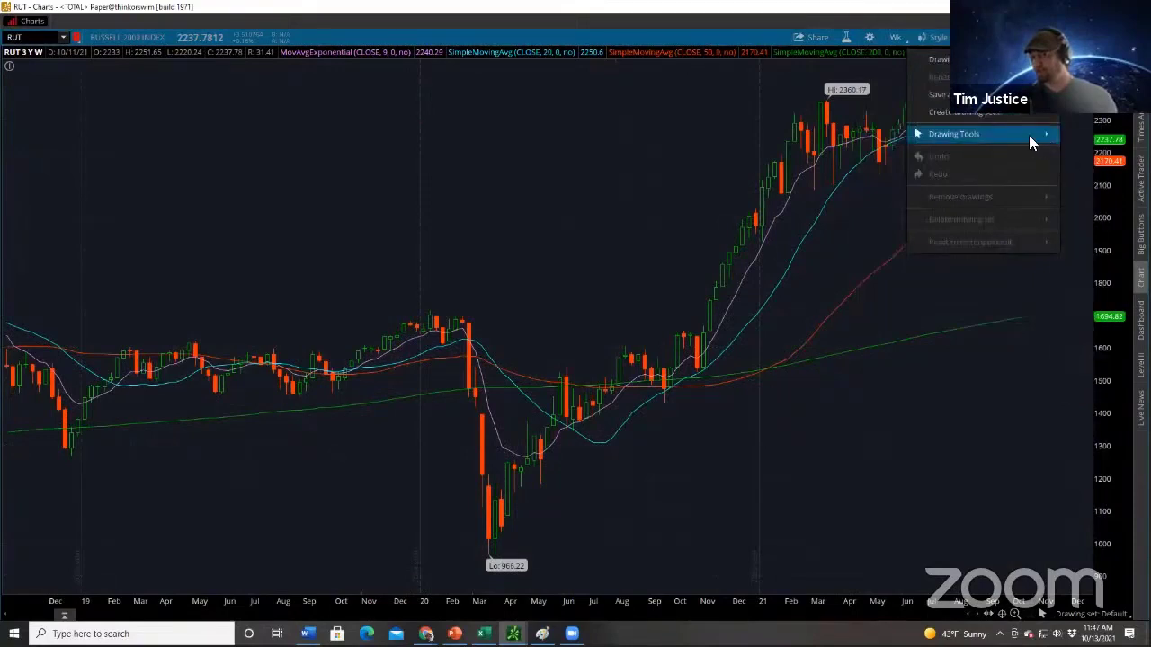
pyautogui.click(1070, 232)
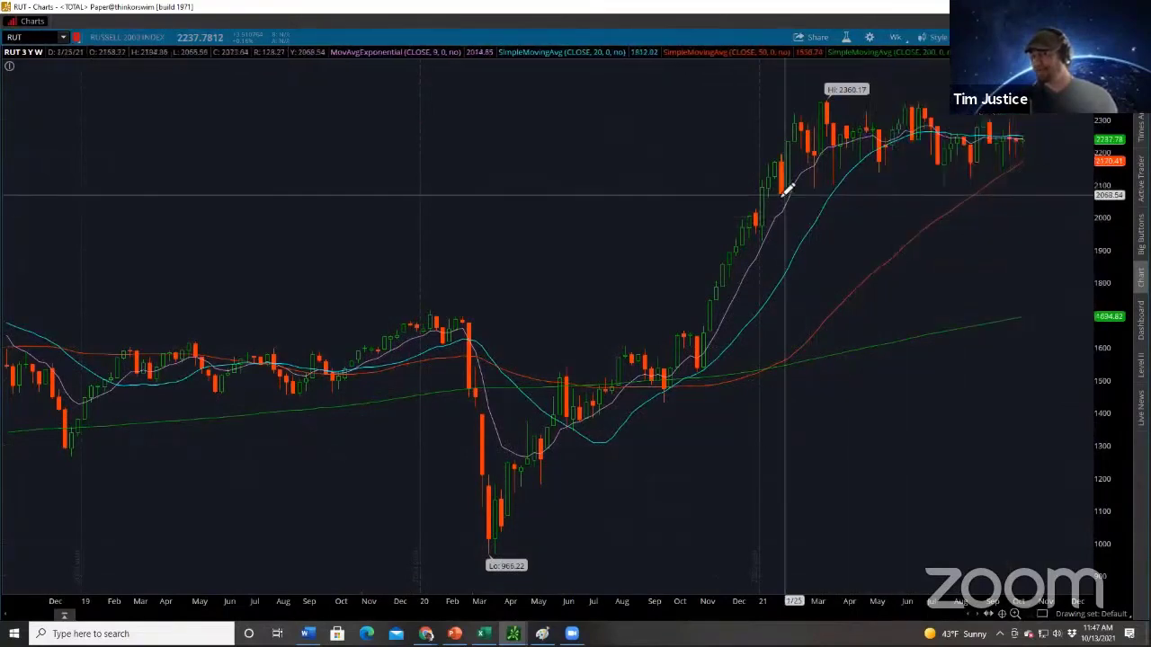
pyautogui.click(756, 186)
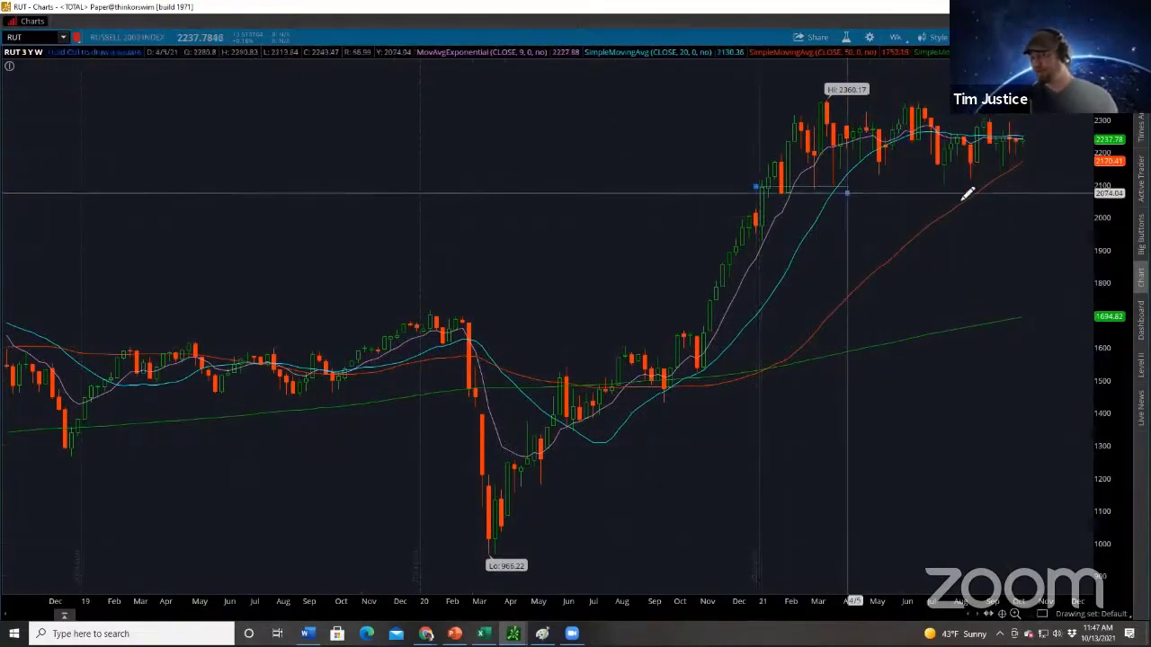
pyautogui.click(1079, 175)
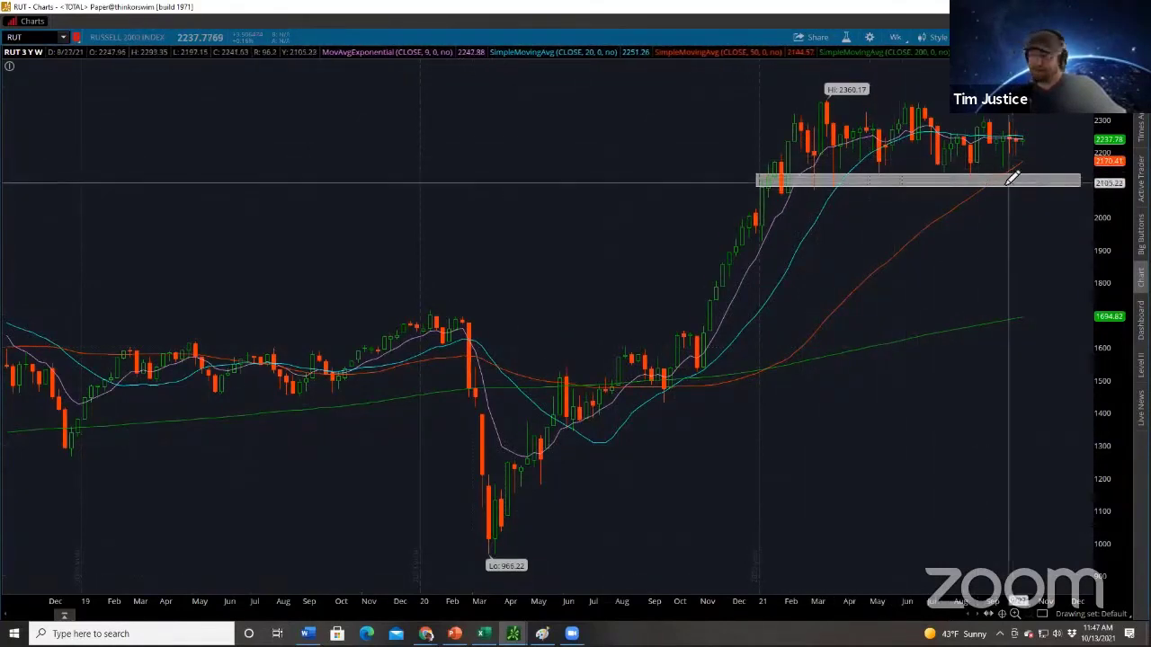
# Draw thin resistance rectangles along the highs at about 2350 and 2300, and set the chart timeframe to 1 Y : 1D.
pyautogui.moveTo(1105, 118); pyautogui.dragTo(1105, 148)
pyautogui.moveTo(796, 128); pyautogui.dragTo(933, 126)
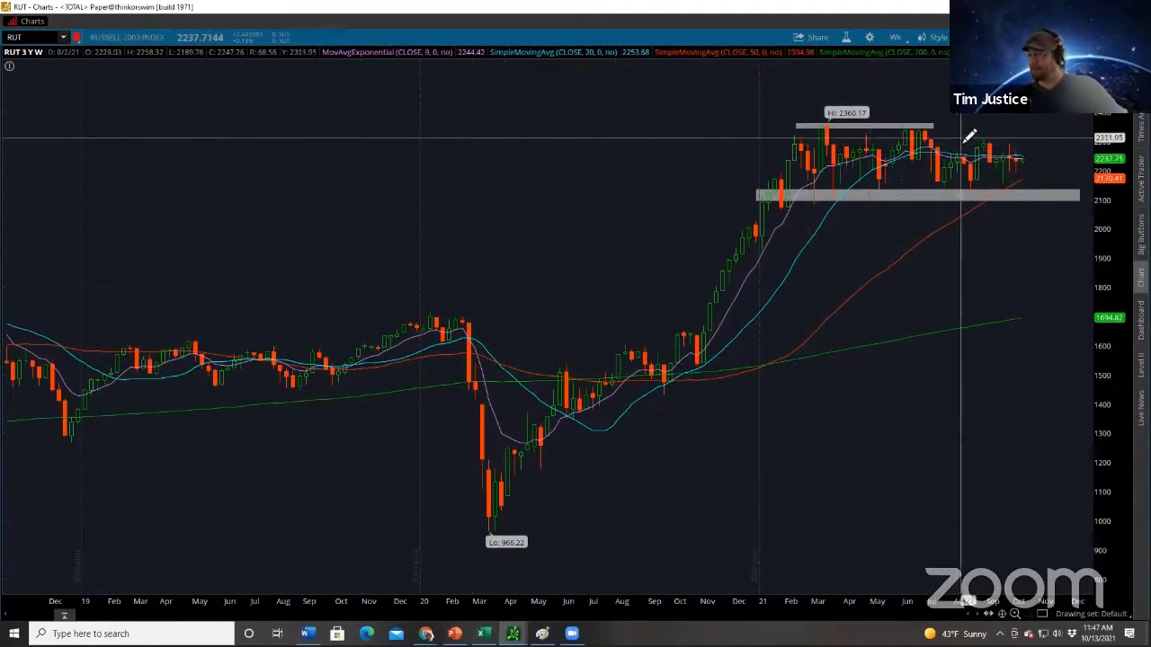
pyautogui.moveTo(960, 142); pyautogui.dragTo(1066, 136)
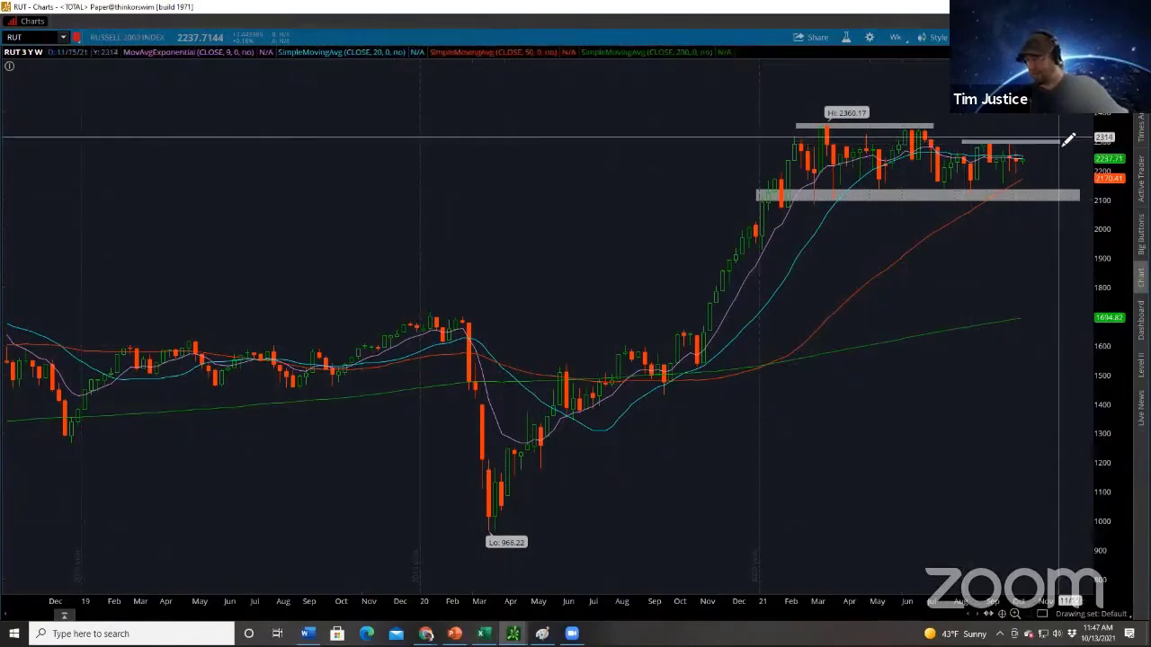
pyautogui.click(892, 39)
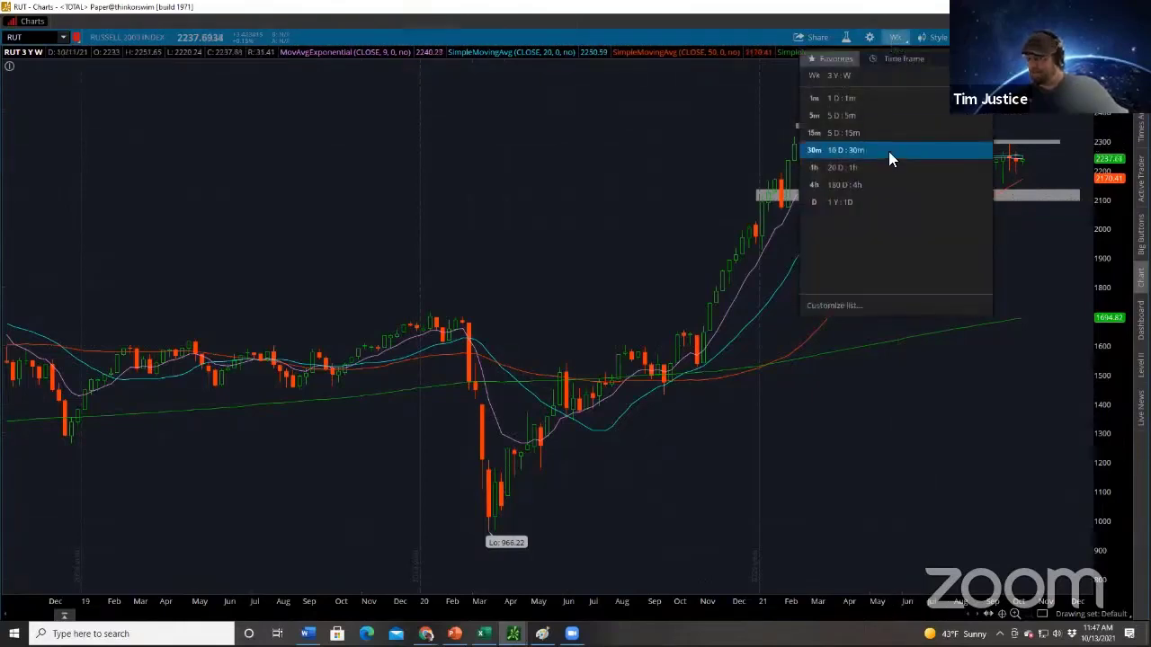
pyautogui.click(872, 203)
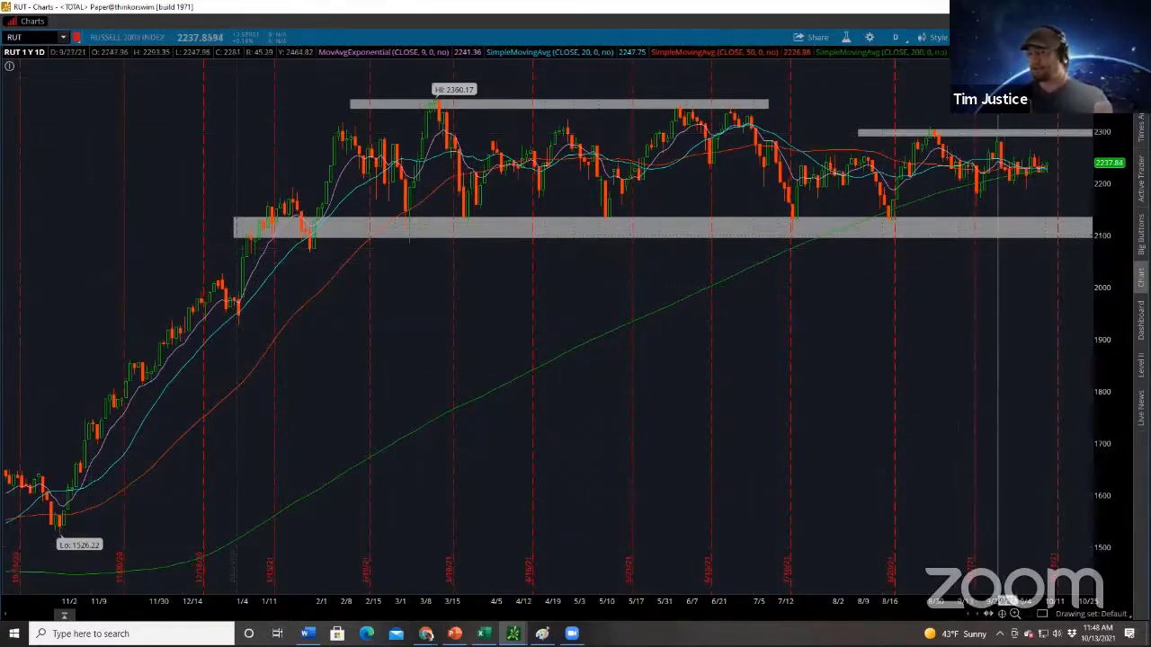
# Sketch a trendline arrow pointing up toward the support zone and a downward arrowhead above the resistance levels.
pyautogui.rightClick(908, 54)
pyautogui.moveTo(998, 133)
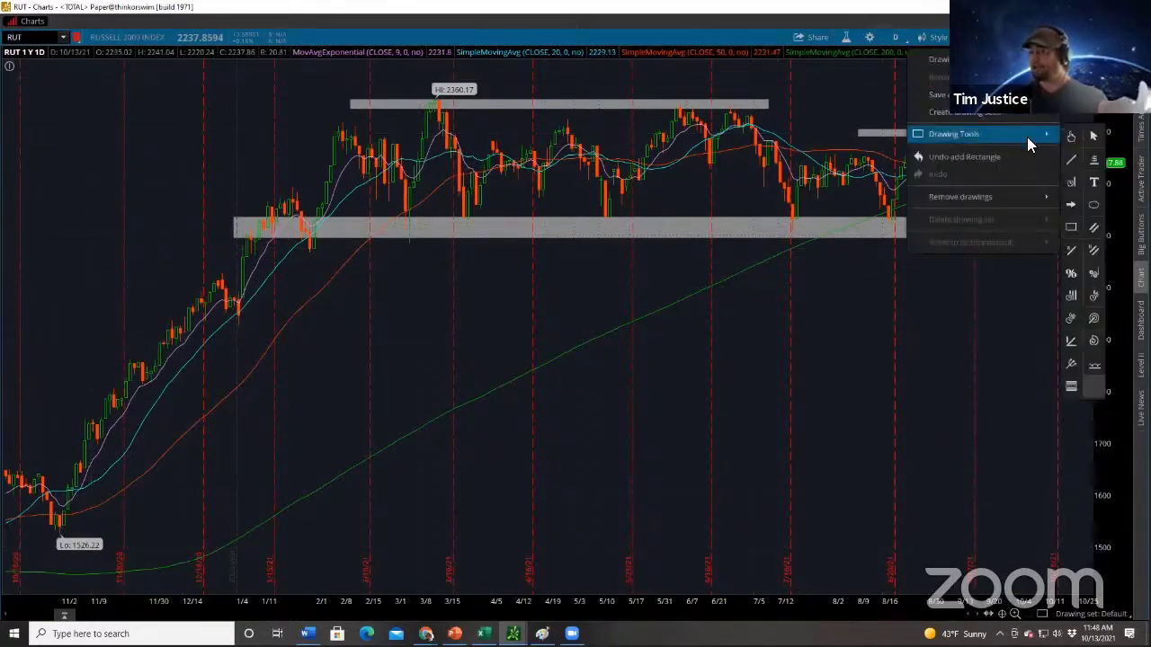
pyautogui.click(1092, 159)
pyautogui.click(854, 402)
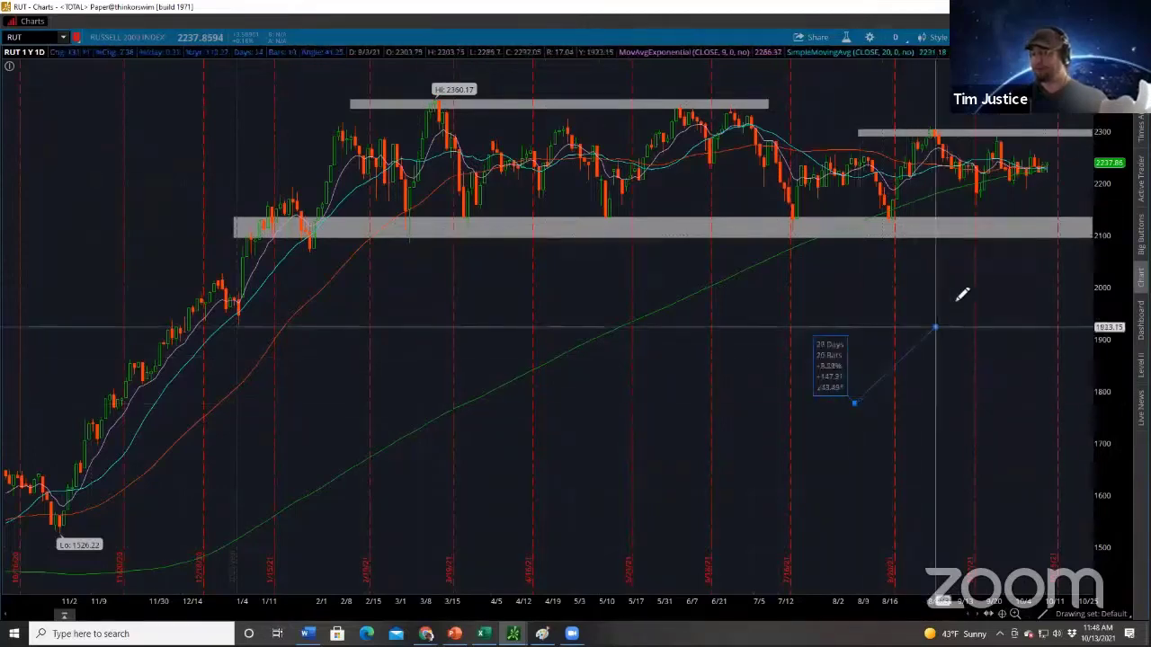
pyautogui.click(940, 258)
pyautogui.click(922, 263)
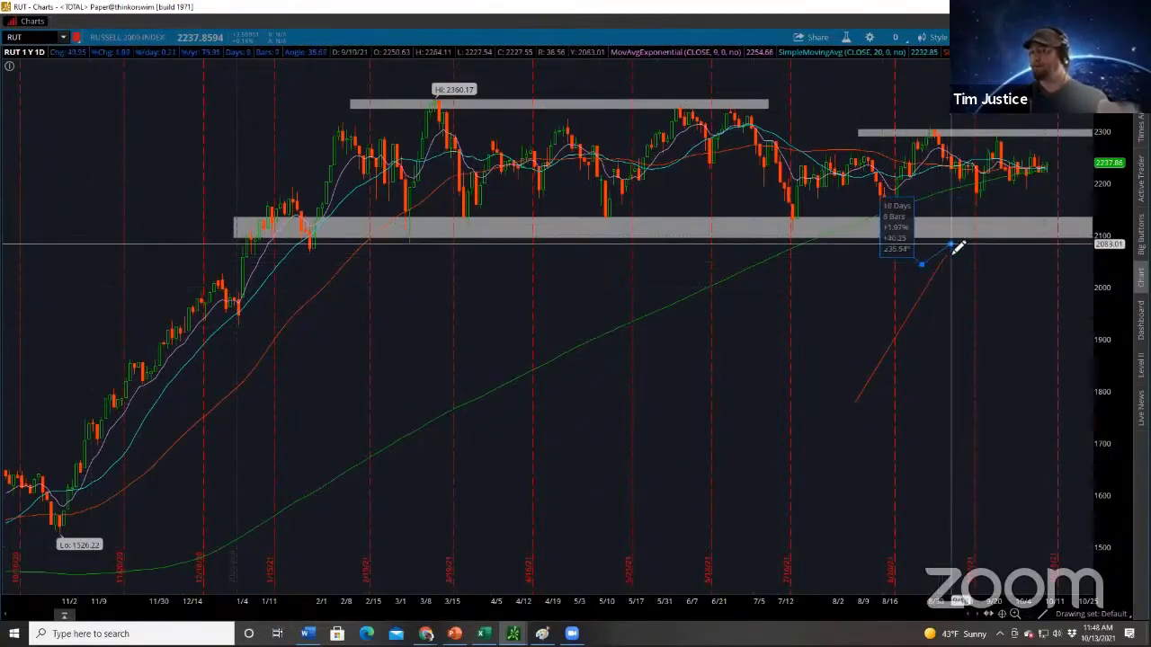
pyautogui.click(953, 272)
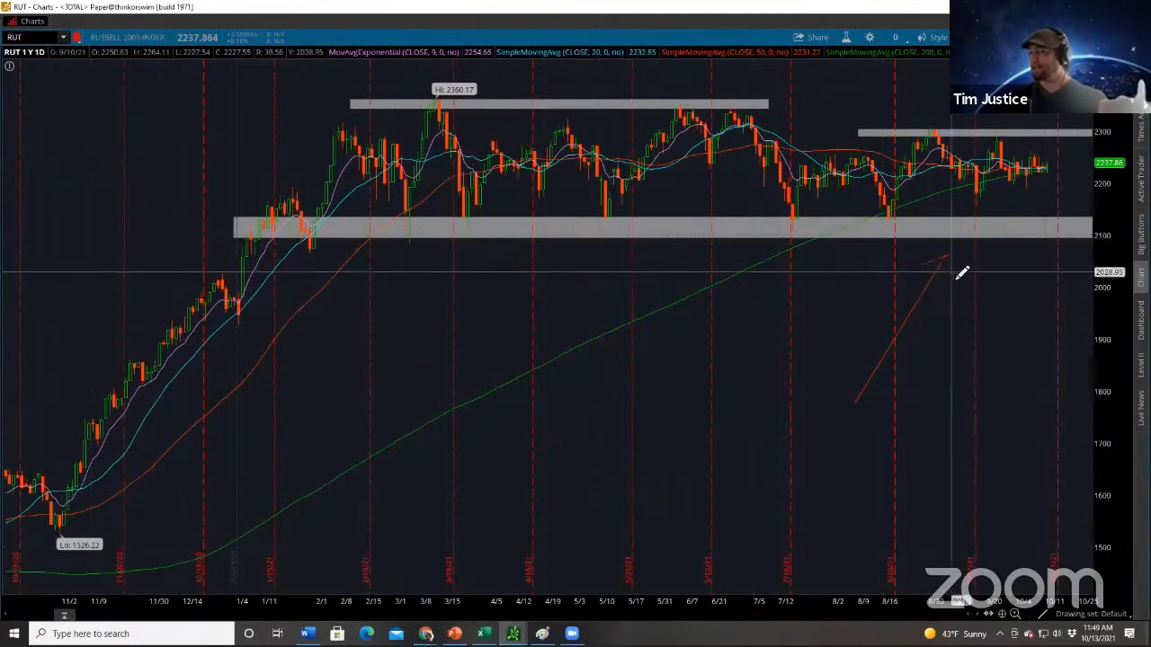
pyautogui.click(948, 255)
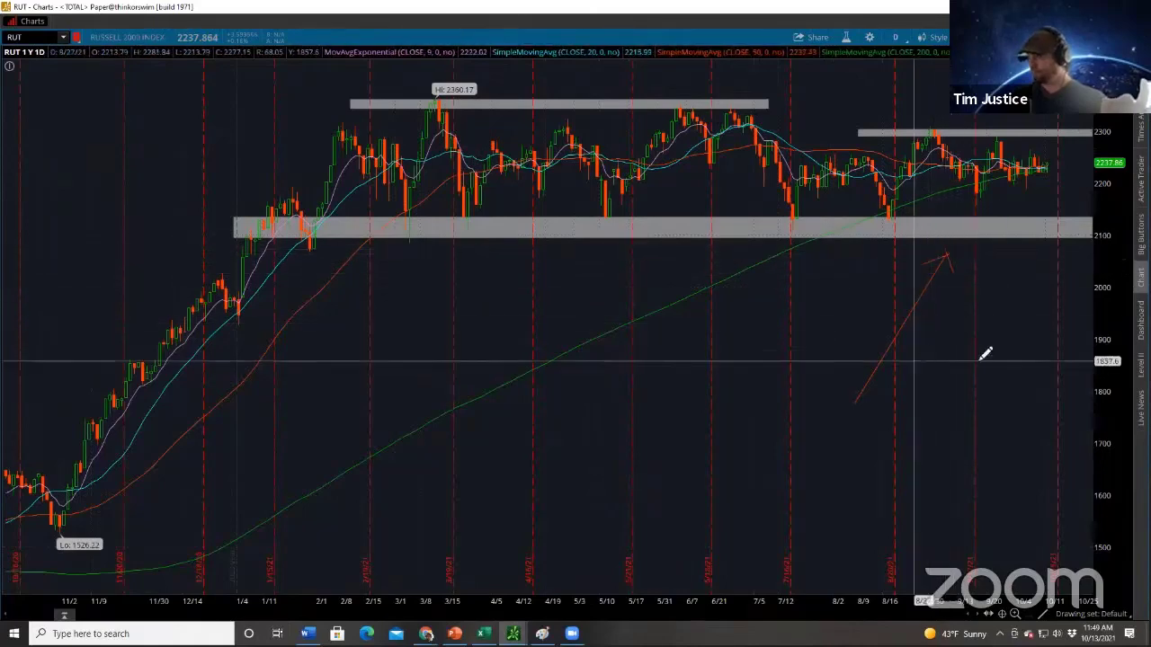
pyautogui.moveTo(895, 70)
pyautogui.mouseDown()
pyautogui.moveTo(861, 115)
pyautogui.moveTo(885, 90)
pyautogui.moveTo(867, 60)
pyautogui.moveTo(866, 95)
pyautogui.moveTo(855, 77)
pyautogui.moveTo(860, 101)
pyautogui.moveTo(868, 93)
pyautogui.mouseUp()
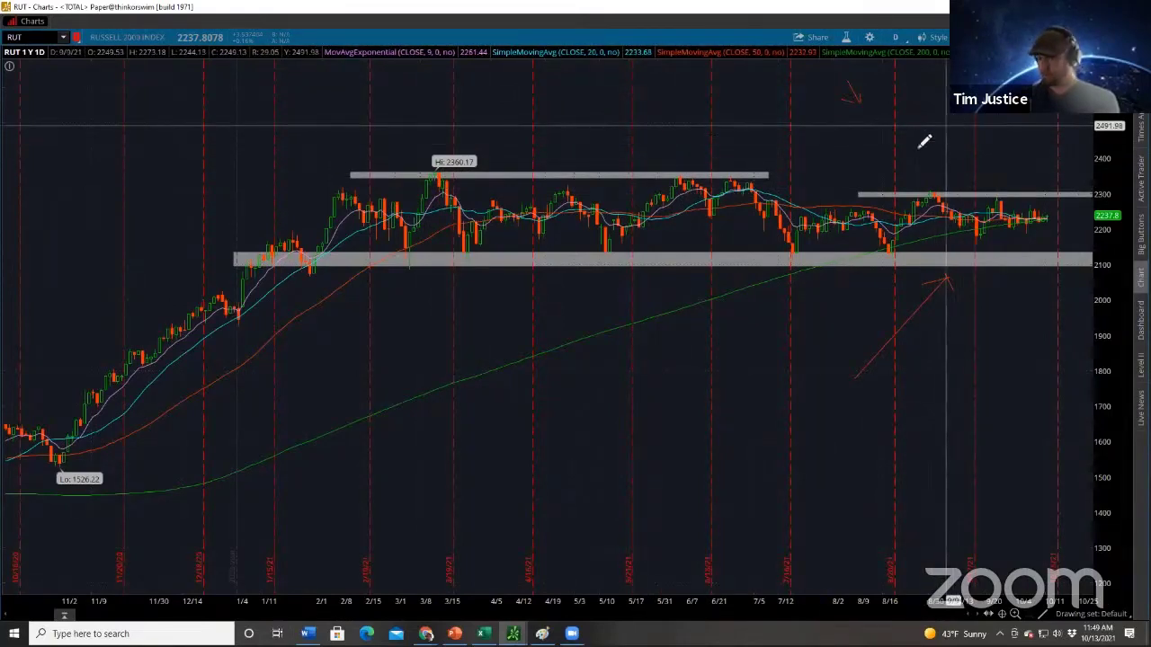
# Switch to the Analyze window and expand the 19 NOV 21 RUT option chain down to its strikes.
pyautogui.moveTo(512, 633)
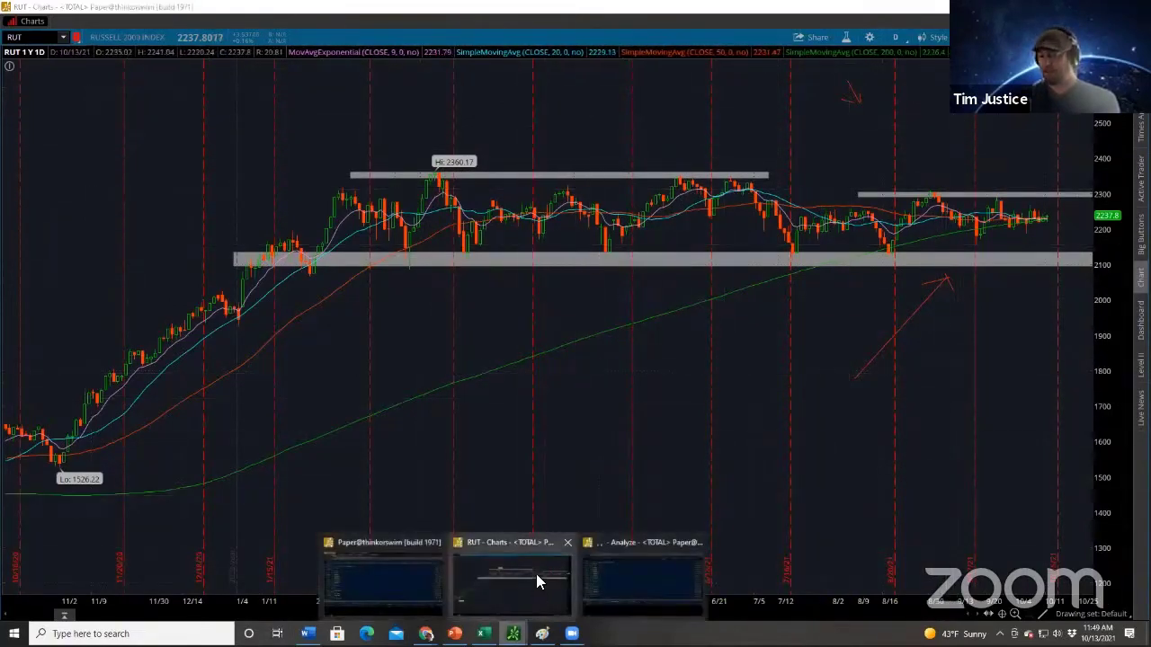
pyautogui.click(620, 582)
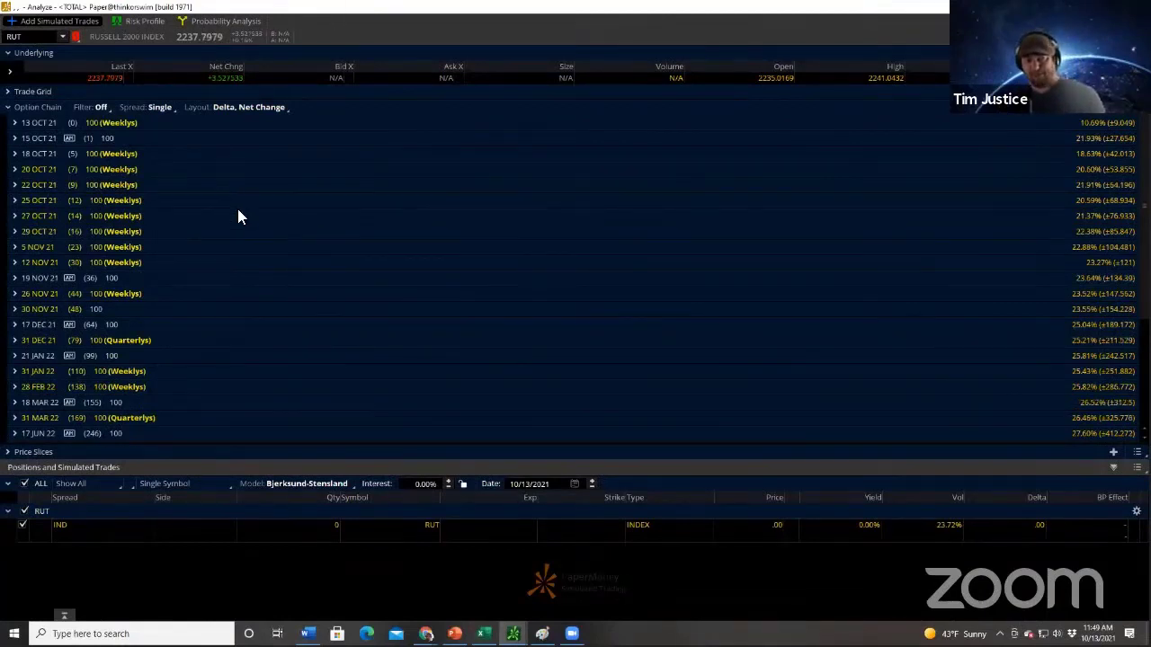
pyautogui.scroll(-1, 251, 273)
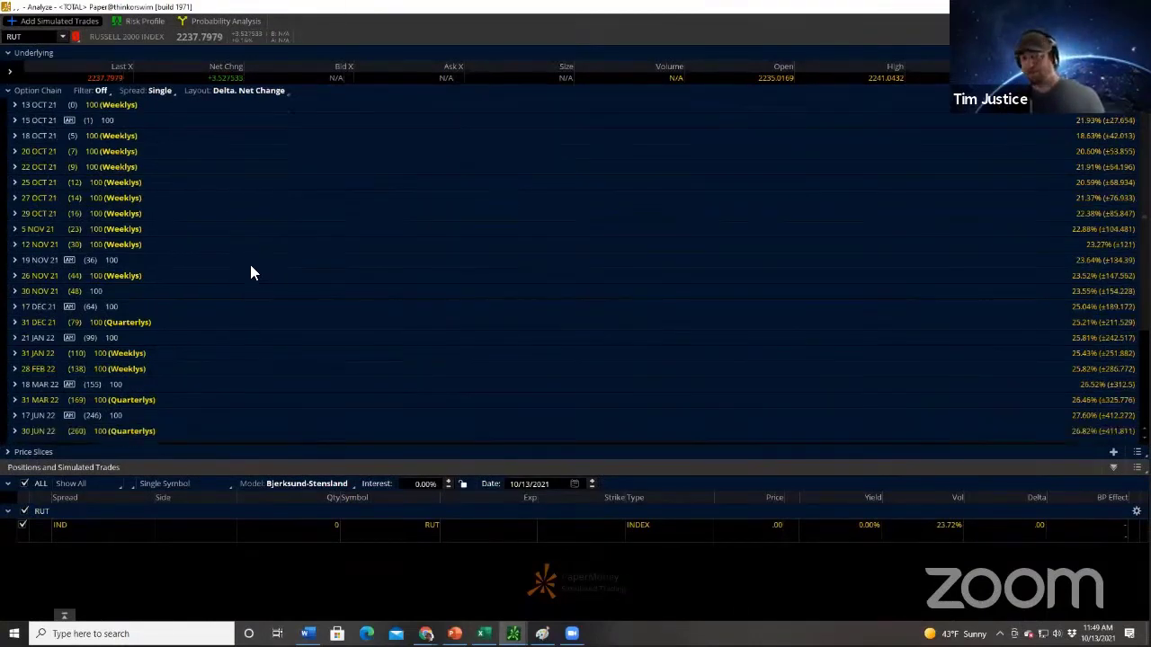
pyautogui.click(28, 260)
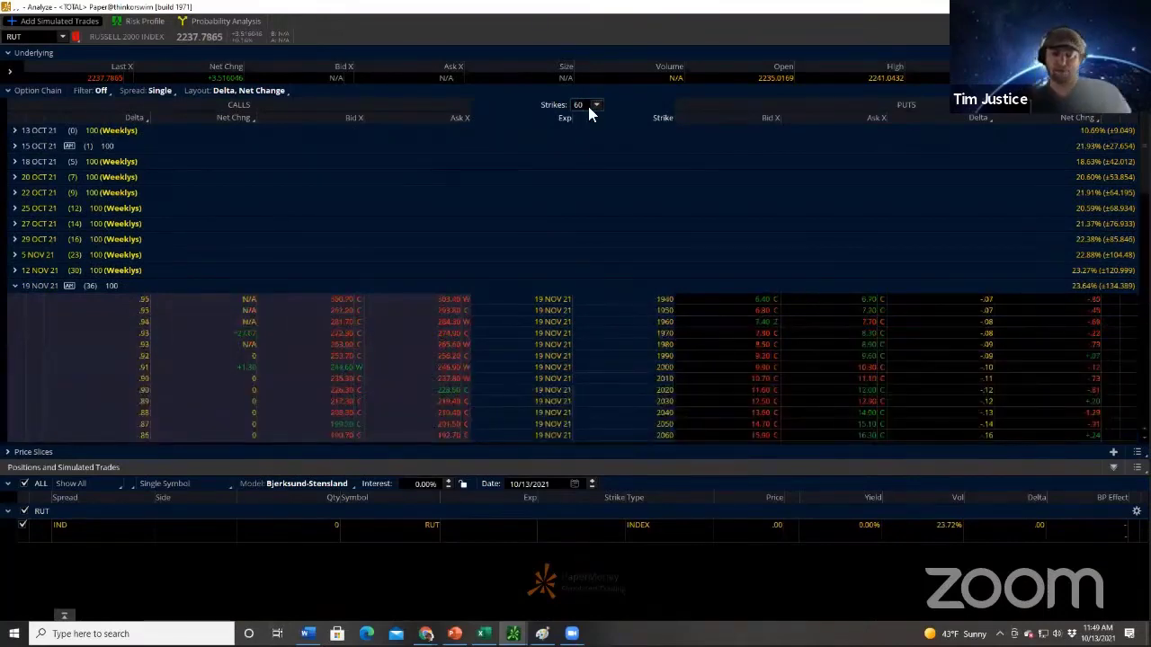
pyautogui.scroll(-5, 858, 292)
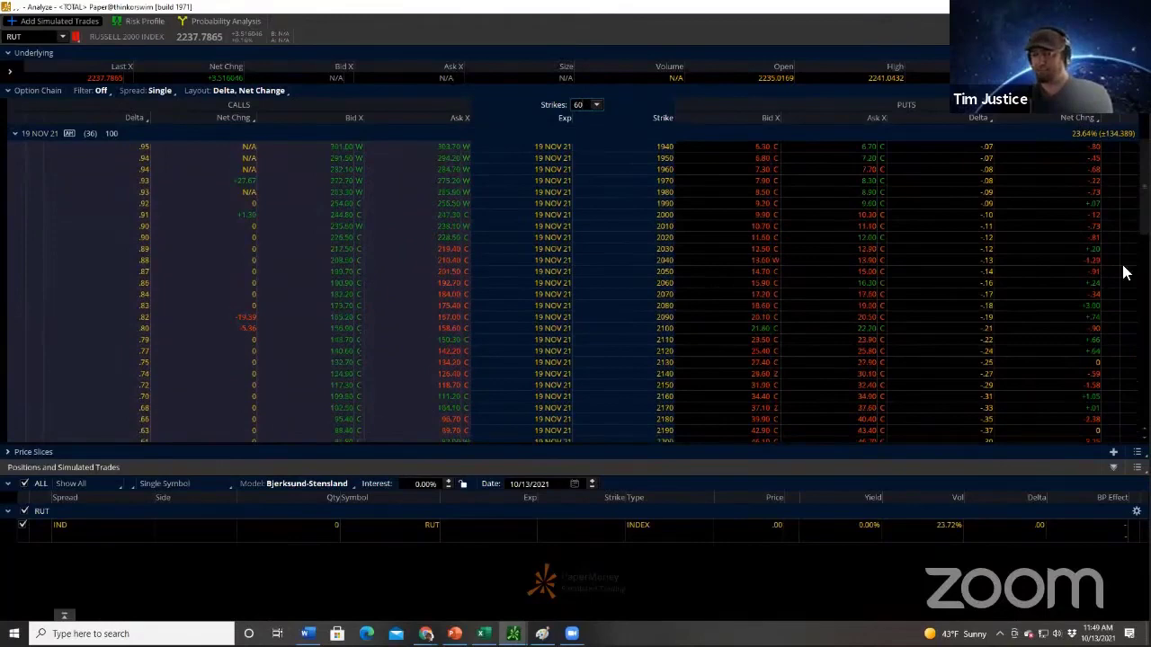
# Return to the RUT chart and draw a short horizontal trendline at about 2000 below the support zone.
pyautogui.moveTo(513, 634)
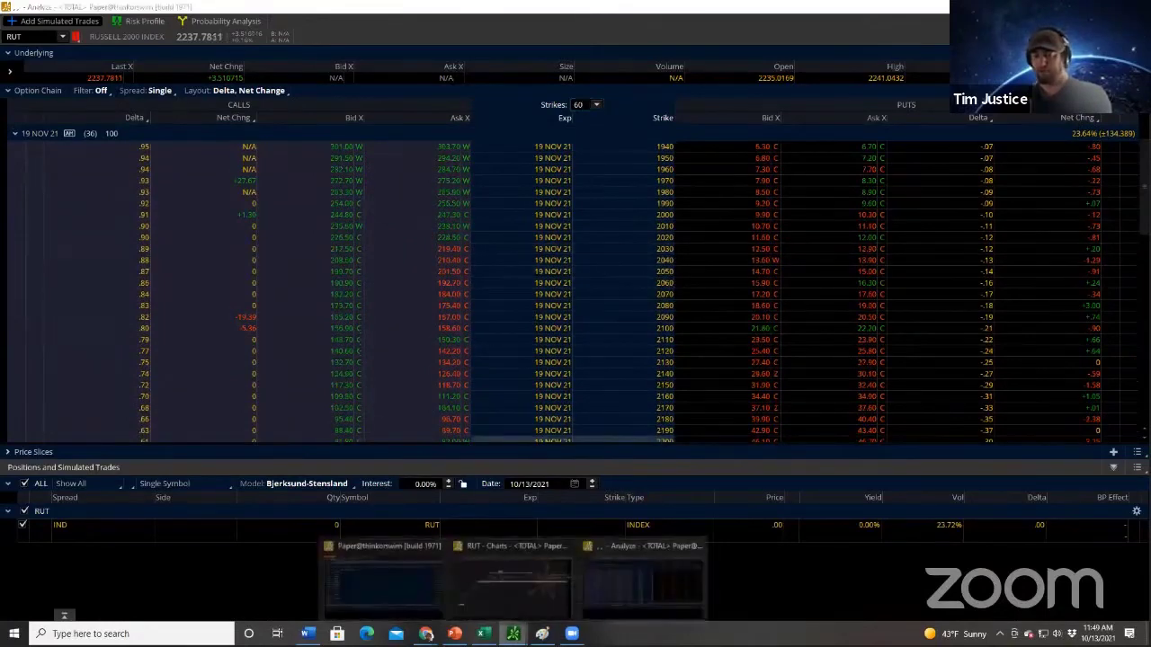
pyautogui.click(515, 588)
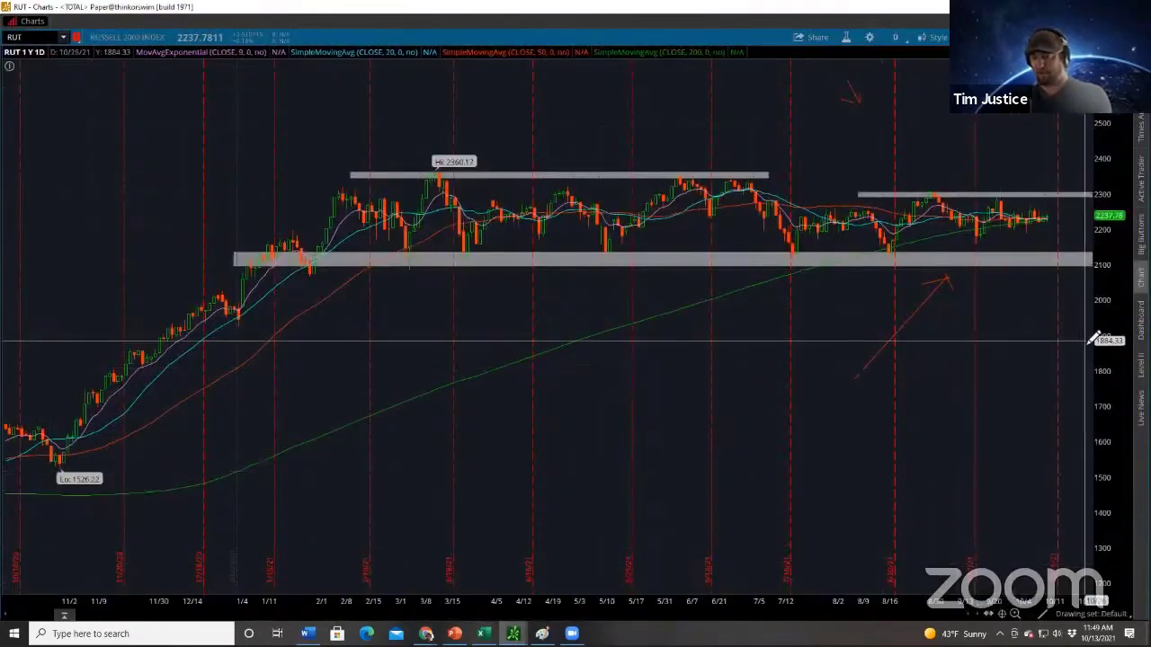
pyautogui.moveTo(1022, 300); pyautogui.dragTo(1088, 300)
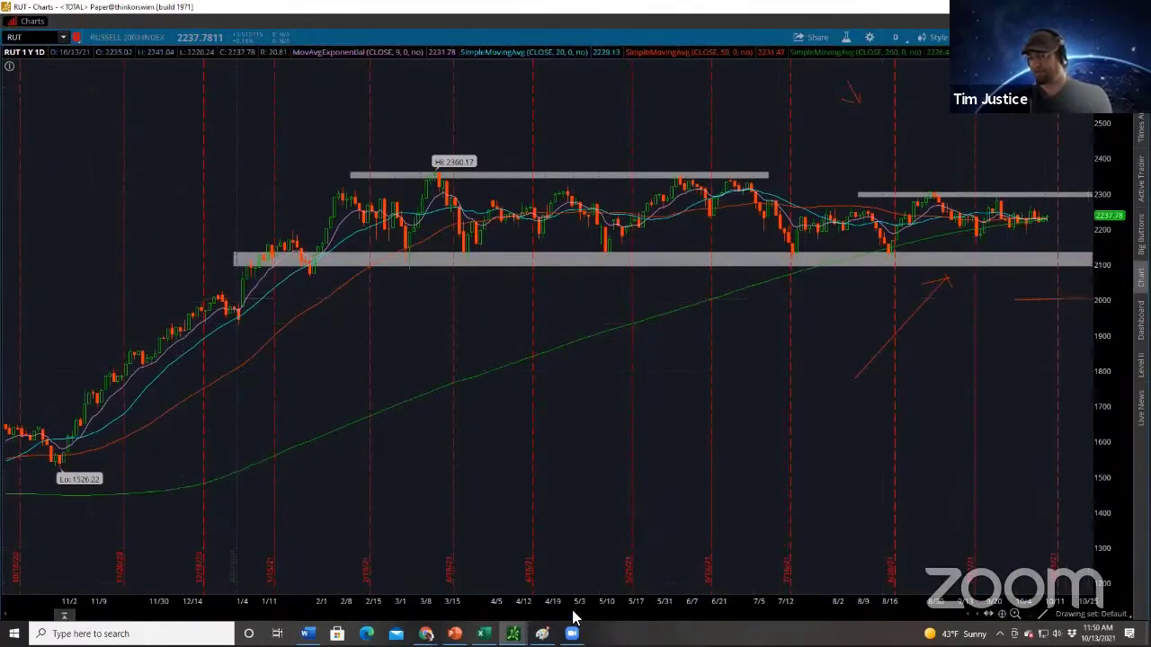
# In the Analyze window, add a simulated 25-contract 19 NOV 21 put vertical, selling the 2000 strike and buying the 1990.
pyautogui.hotkey('alt', 'Tab')
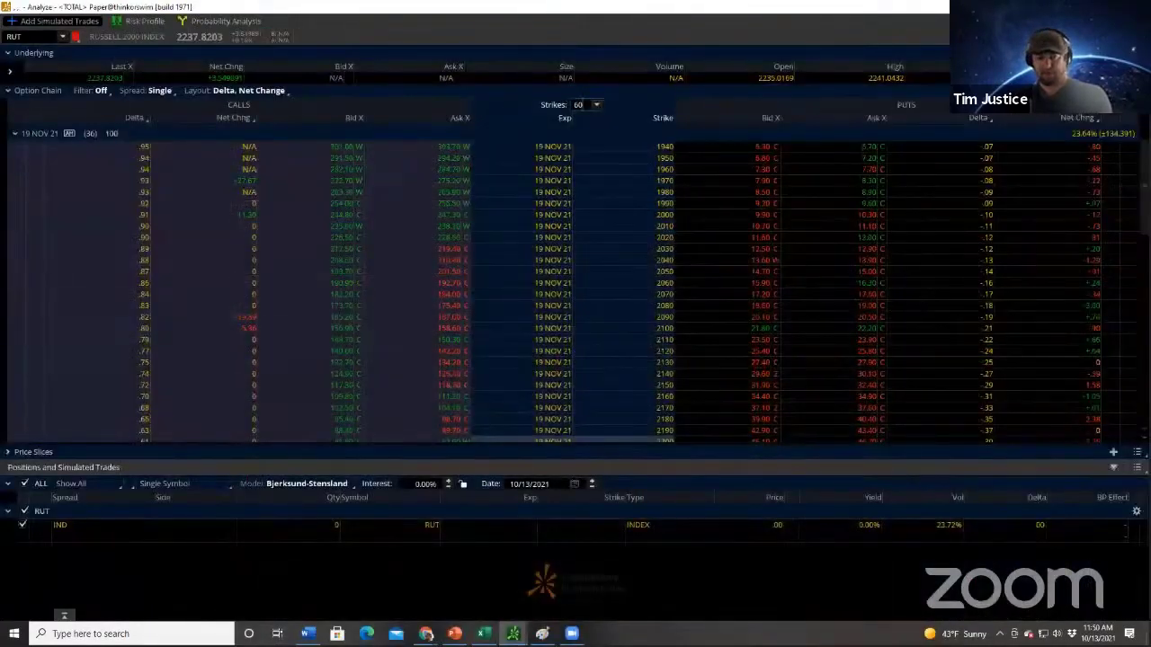
pyautogui.click(759, 220)
pyautogui.click(852, 207)
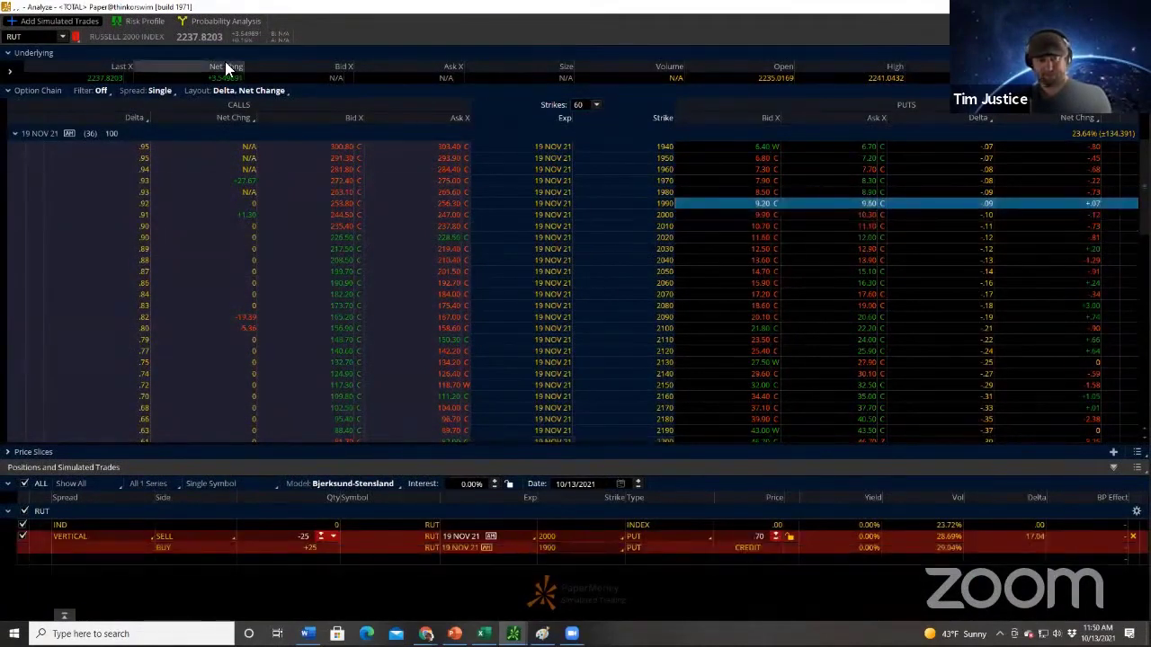
# Examine the put vertical's risk profile over a price range from about 1780 to 2490.
pyautogui.click(142, 22)
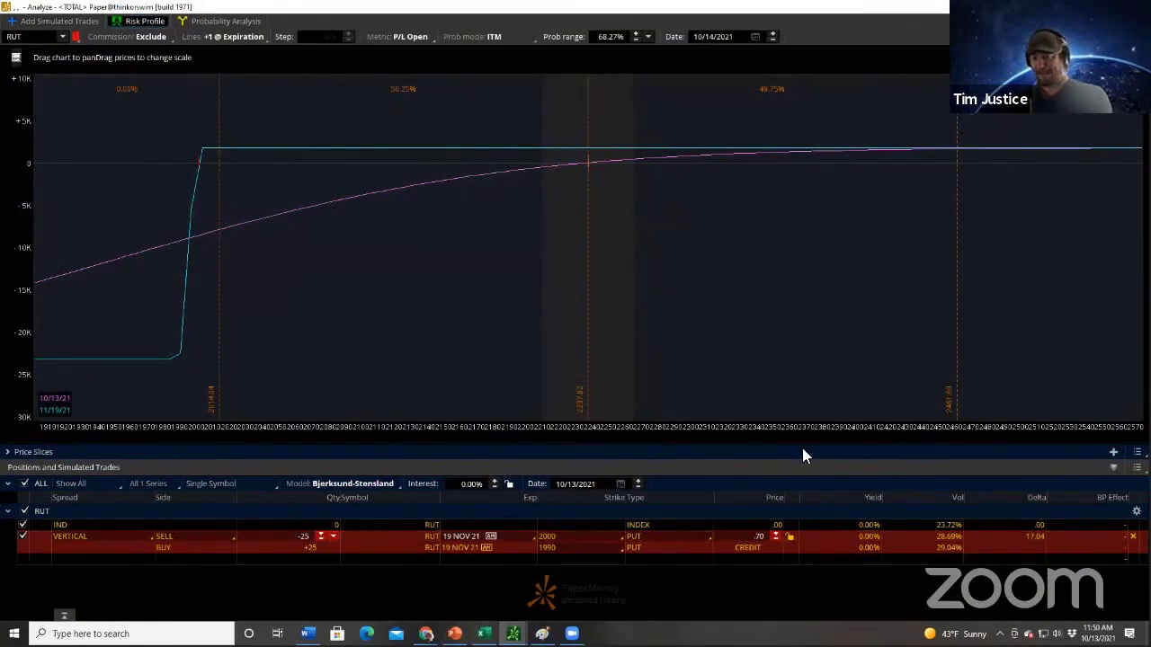
pyautogui.moveTo(771, 432); pyautogui.dragTo(891, 281)
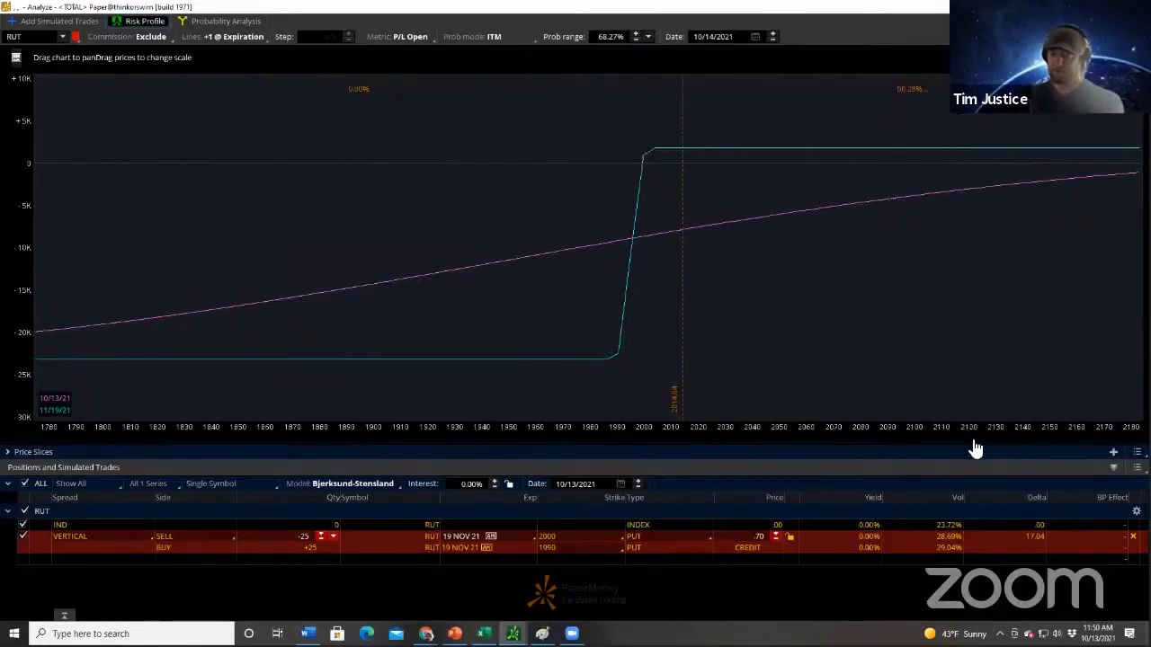
pyautogui.moveTo(976, 440); pyautogui.dragTo(576, 437)
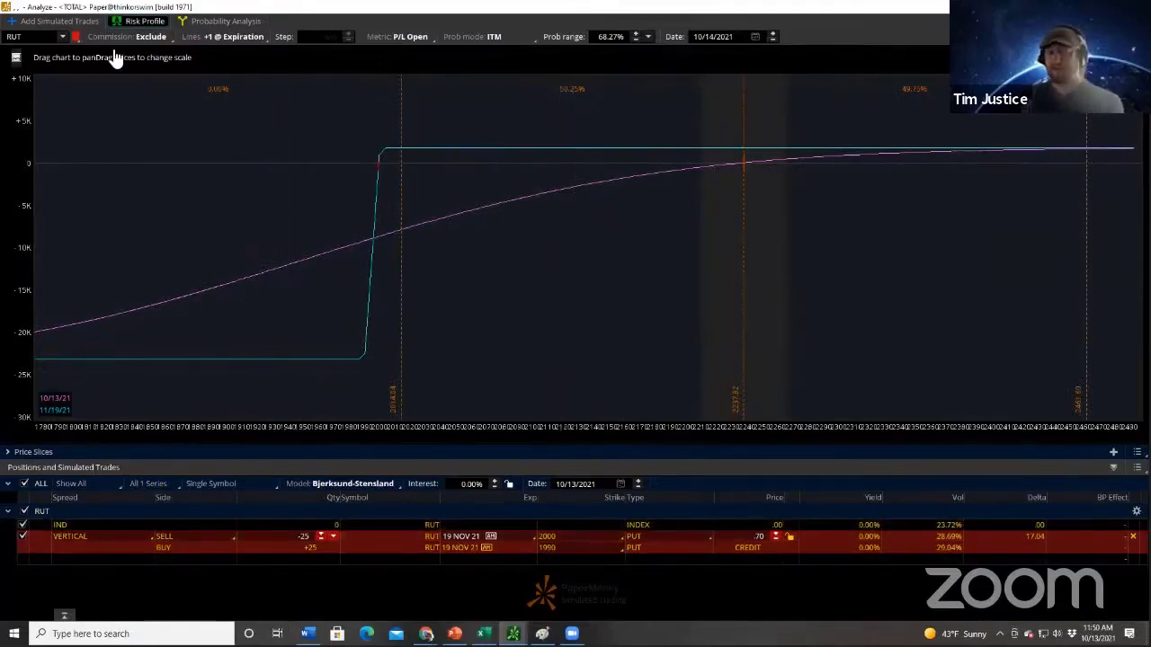
# Return to the 19 NOV 21 option chain, choose Delta as the calls' first column, and select the 2330 call.
pyautogui.click(27, 19)
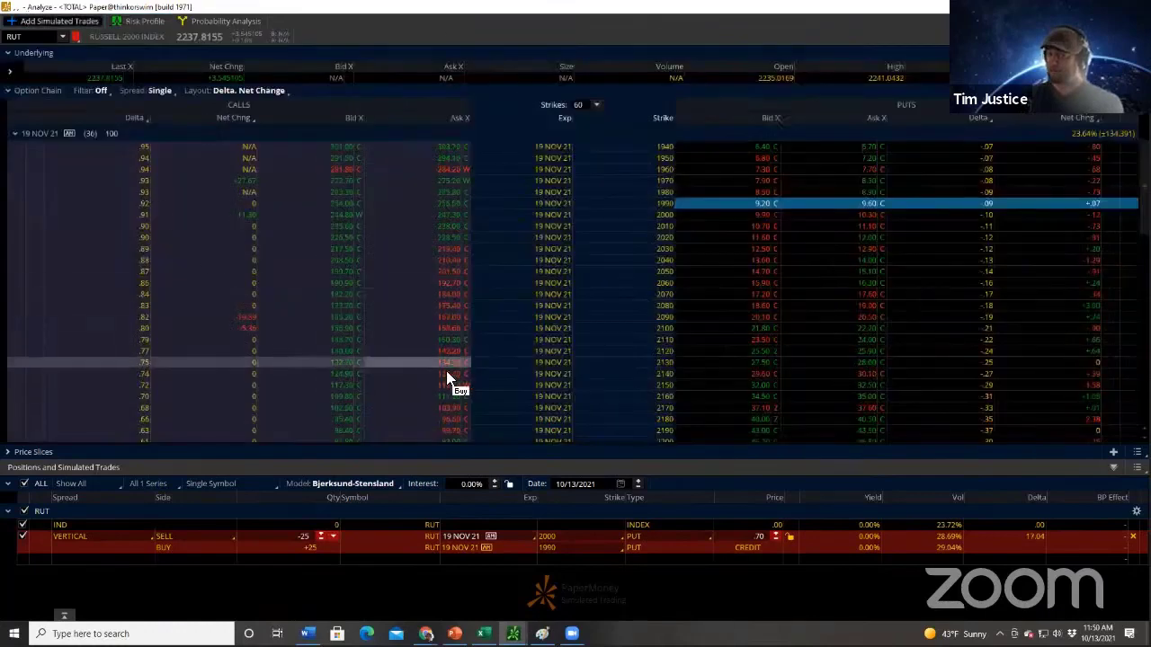
pyautogui.scroll(-5, 450, 376)
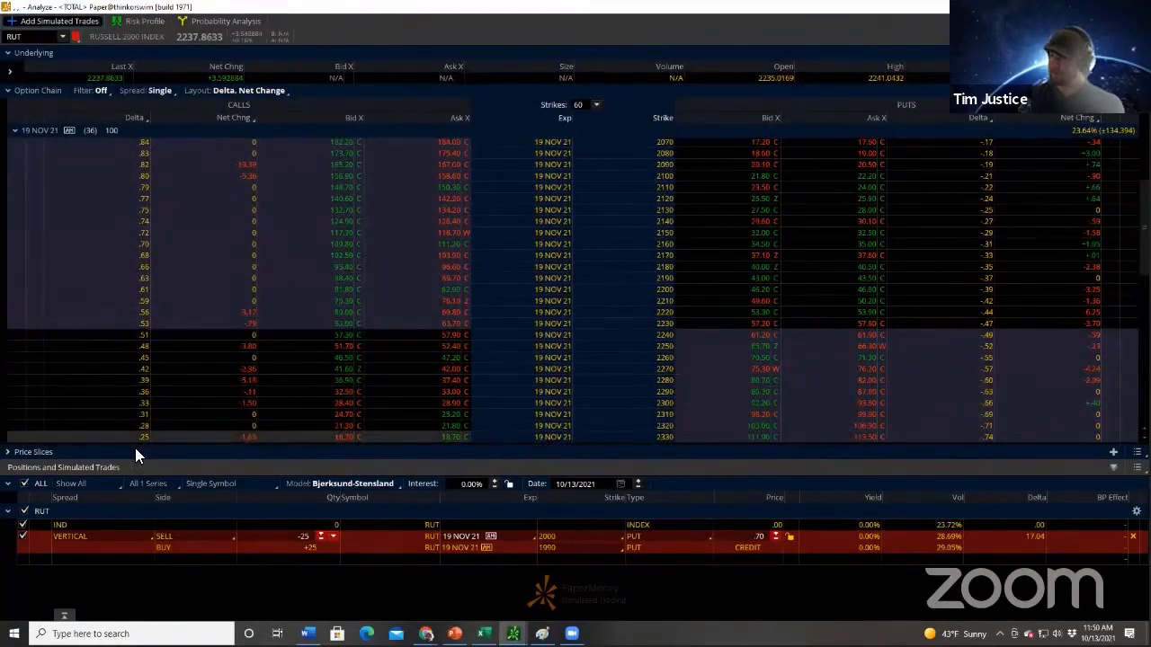
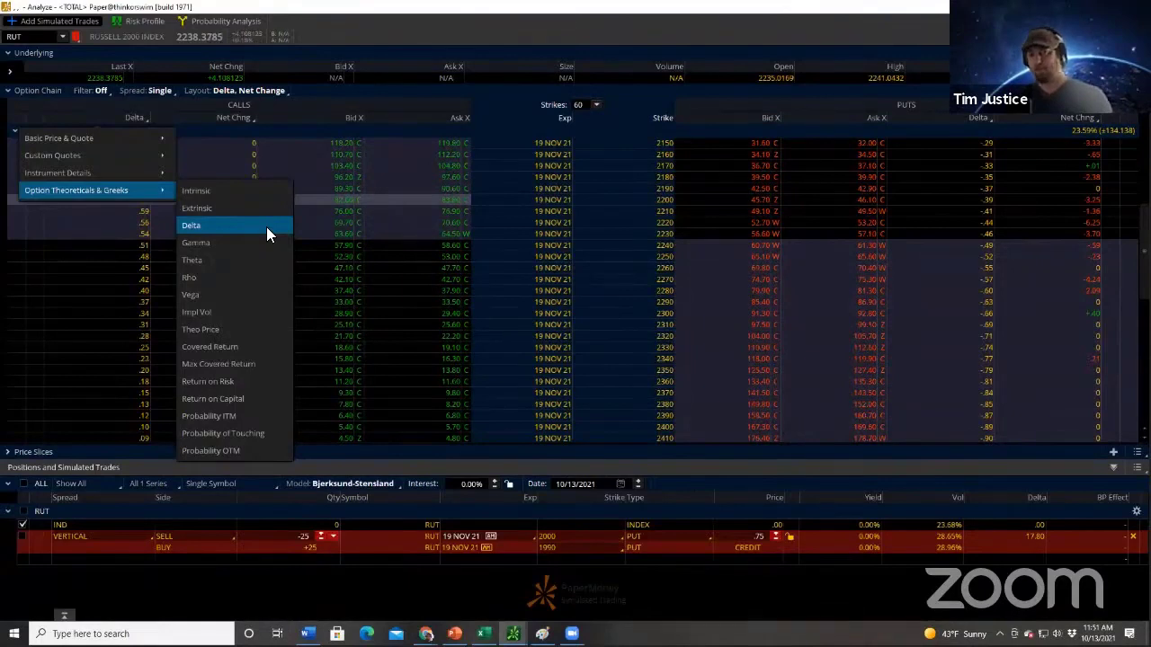
pyautogui.click(267, 227)
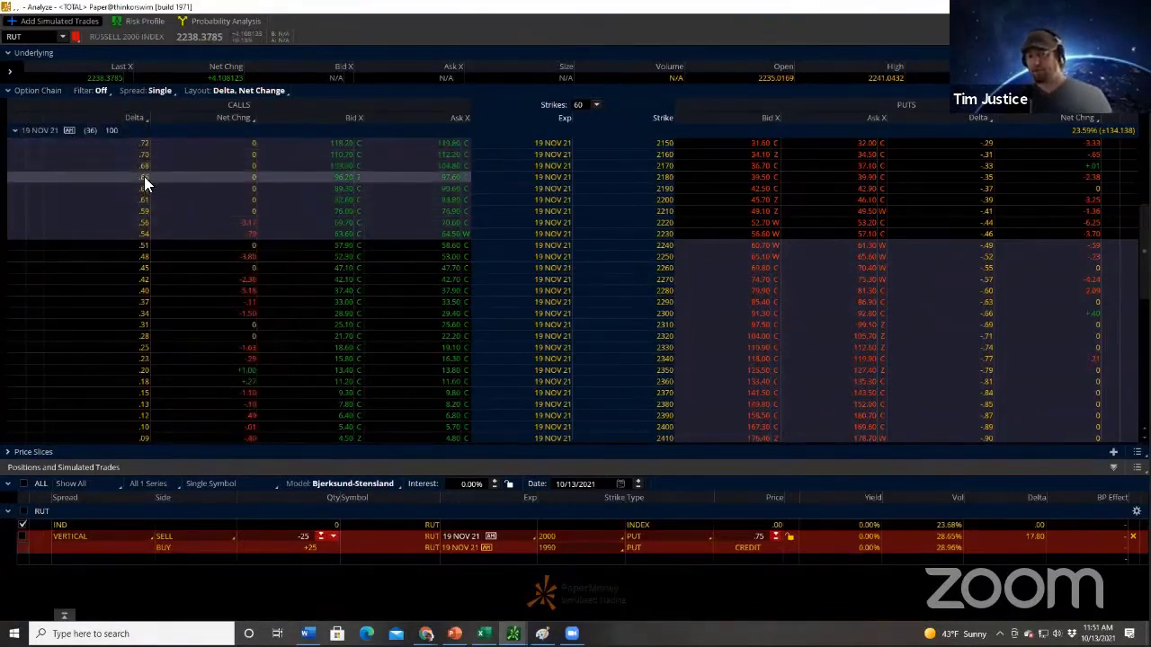
pyautogui.click(135, 348)
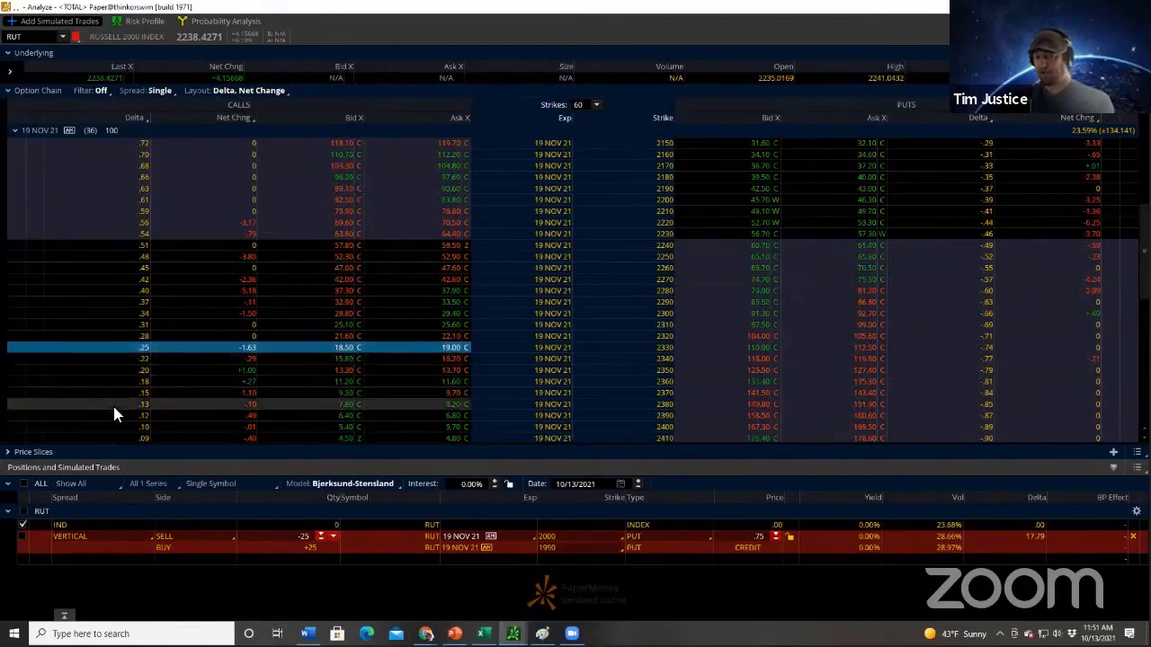
# Add a simulated 25-contract 19 NOV 21 call vertical, selling the 2330 strike and buying the 2340.
pyautogui.scroll(-3, 117, 414)
pyautogui.scroll(-1, 120, 433)
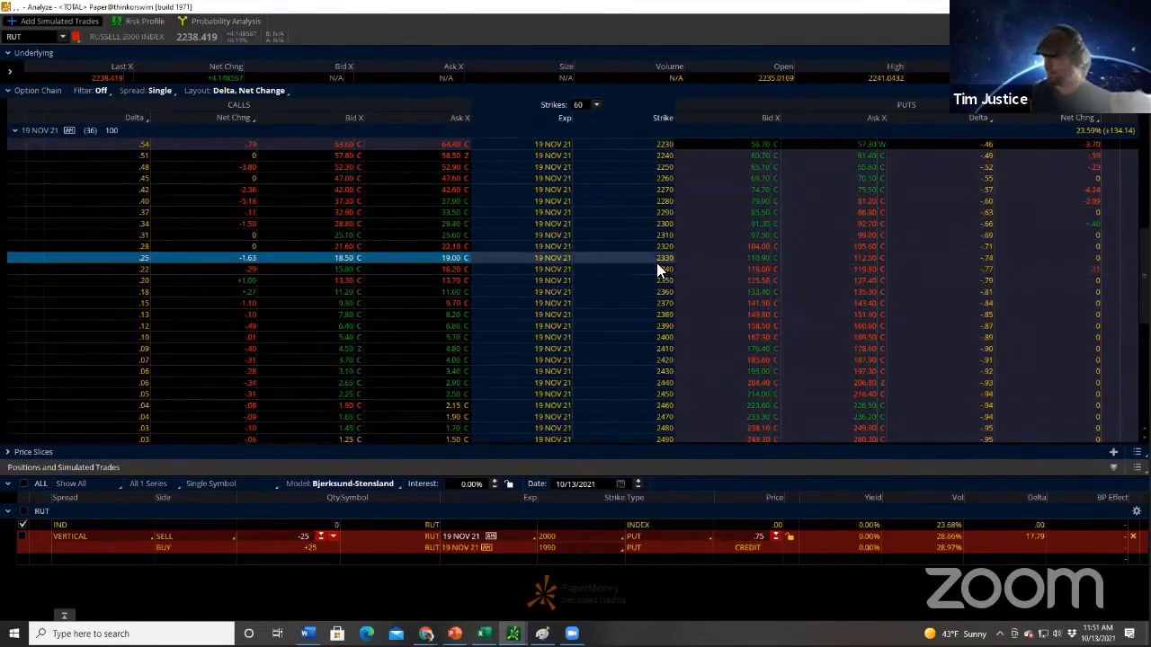
pyautogui.click(334, 259)
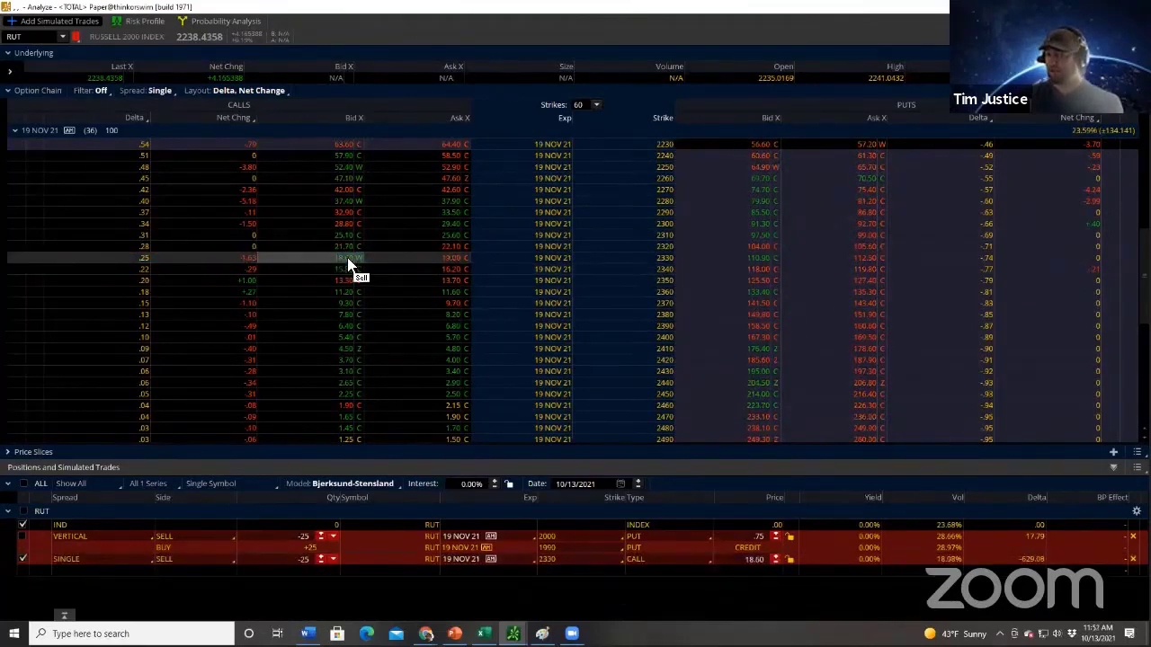
pyautogui.click(450, 274)
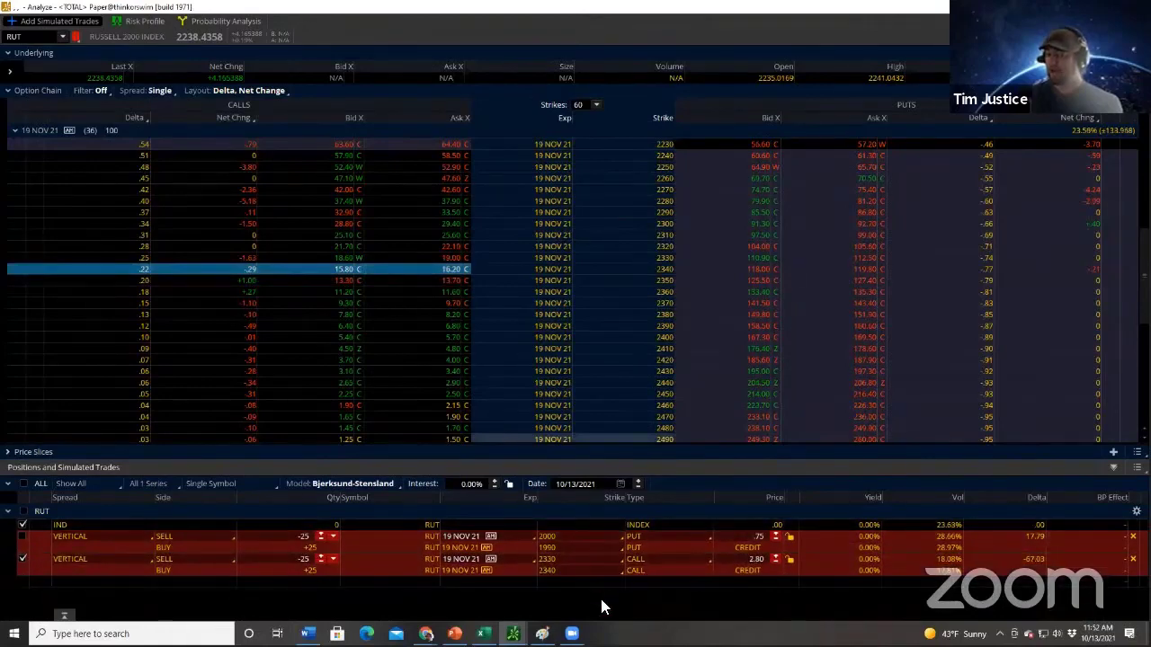
# Examine the 2330/2340 call vertical's risk profile over a narrower range of prices above and below the current RUT price.
pyautogui.click(142, 20)
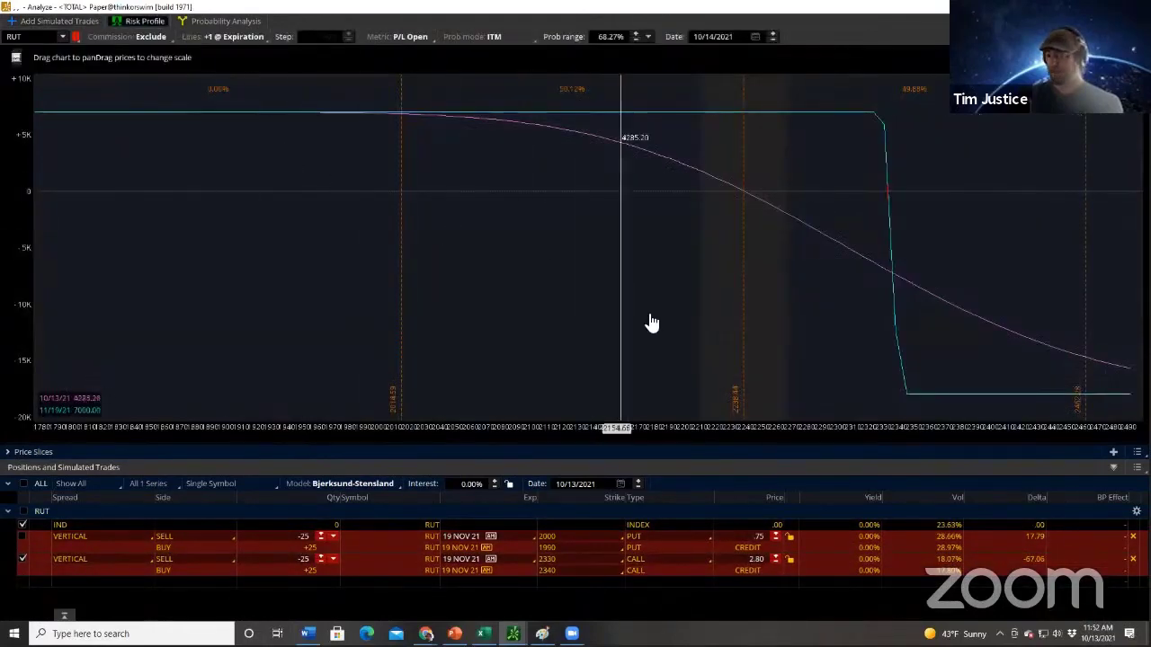
pyautogui.moveTo(735, 434); pyautogui.dragTo(1, 293)
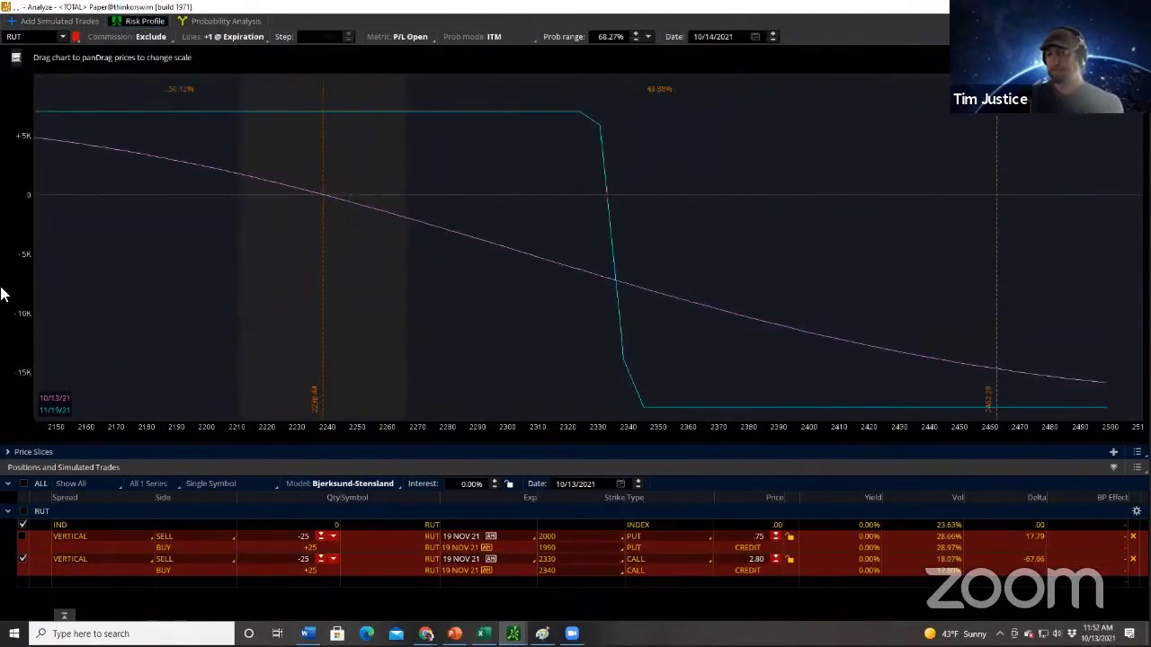
pyautogui.moveTo(527, 429); pyautogui.dragTo(373, 304)
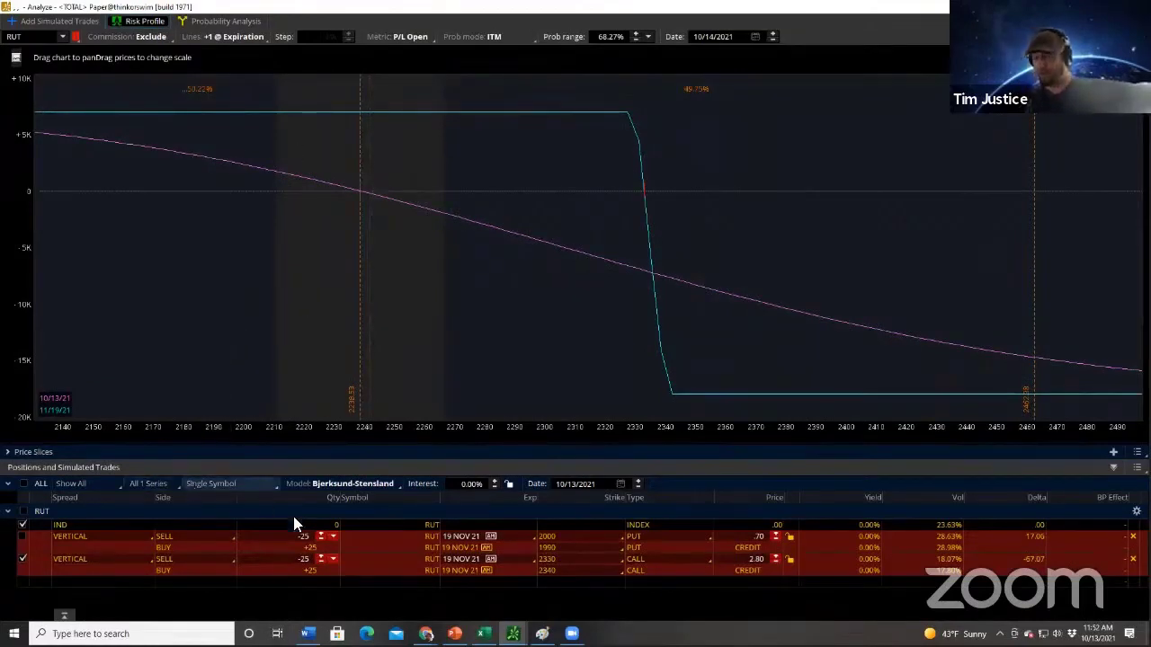
pyautogui.moveTo(502, 156); pyautogui.dragTo(812, 118)
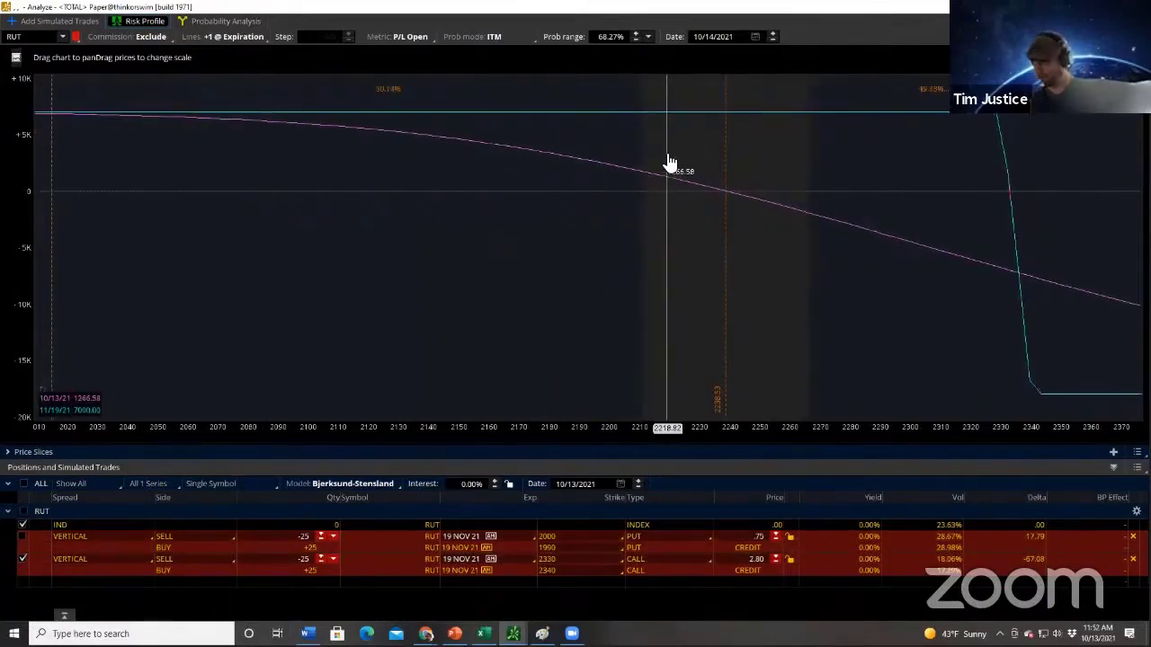
# Review the order confirmation for the 25-contract 2330/2340 call vertical and close it without sending.
pyautogui.rightClick(746, 576)
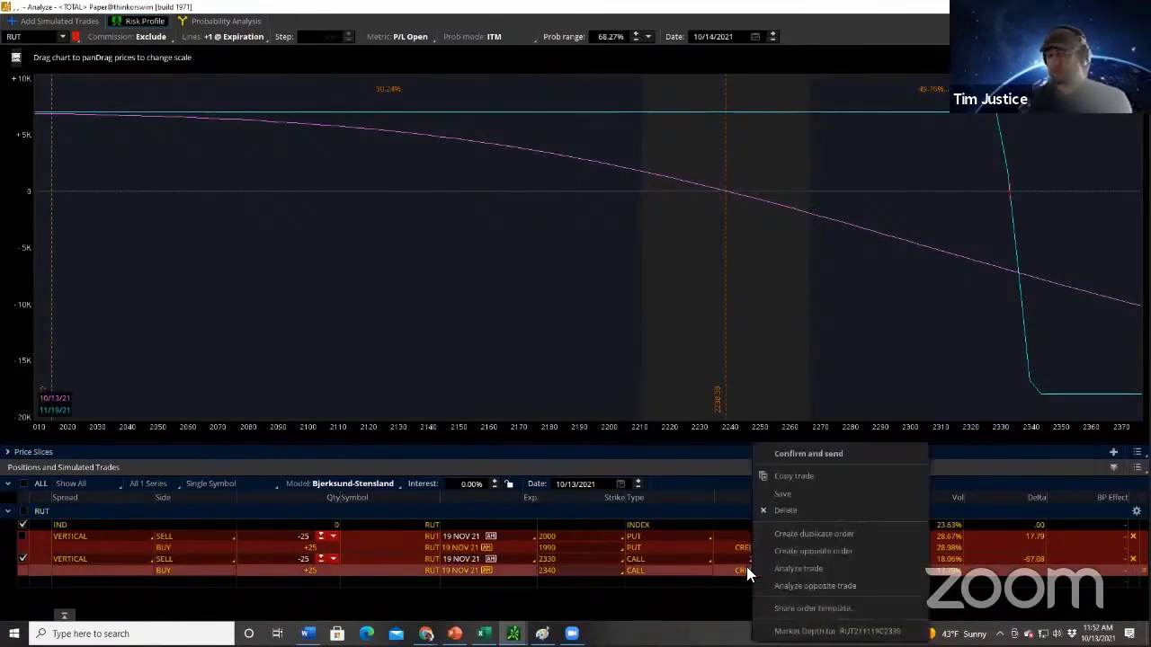
pyautogui.click(815, 455)
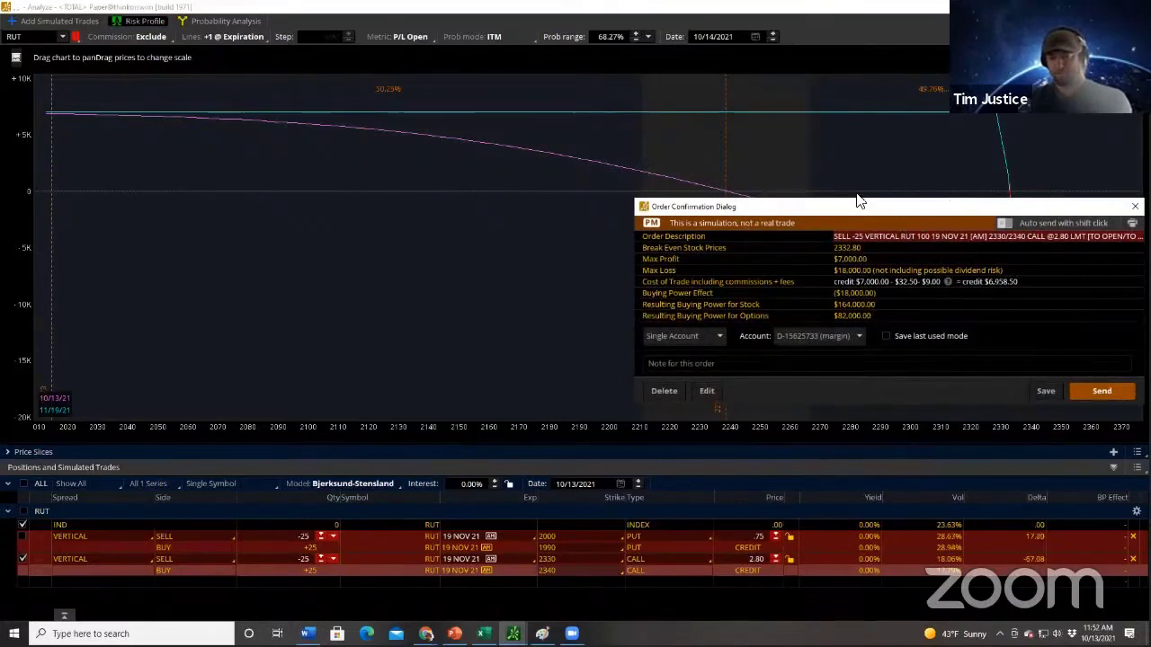
pyautogui.click(1135, 206)
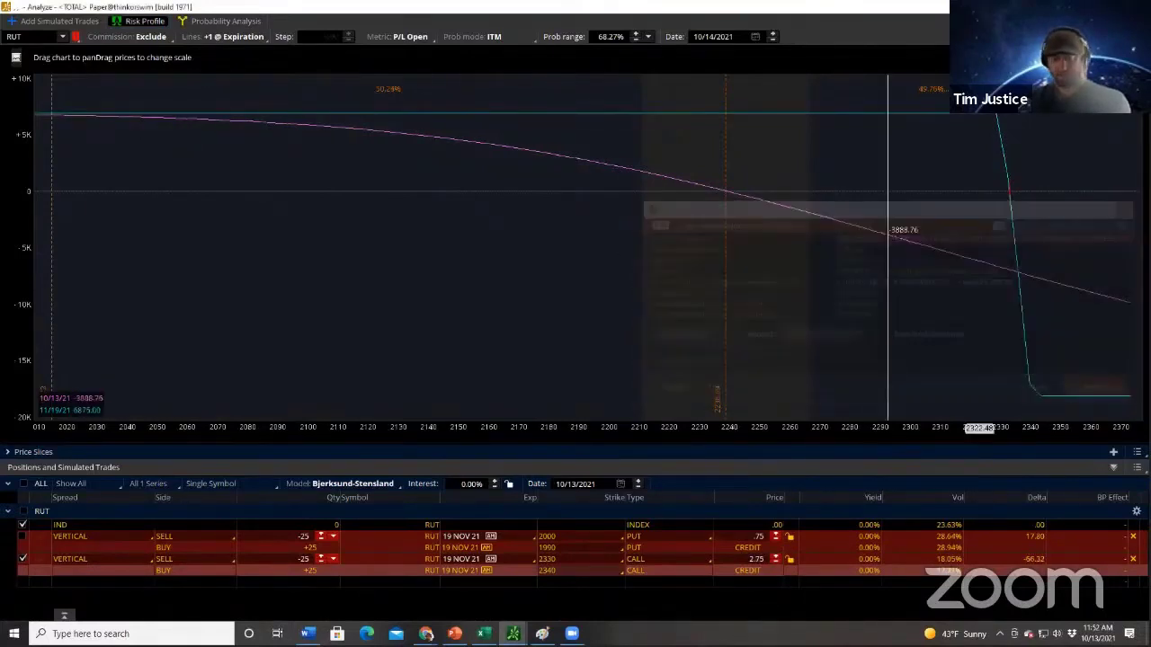
# Set the quantity of both the 2330/2340 call vertical and the 2000/1990 put vertical to -1.
pyautogui.write('-1')
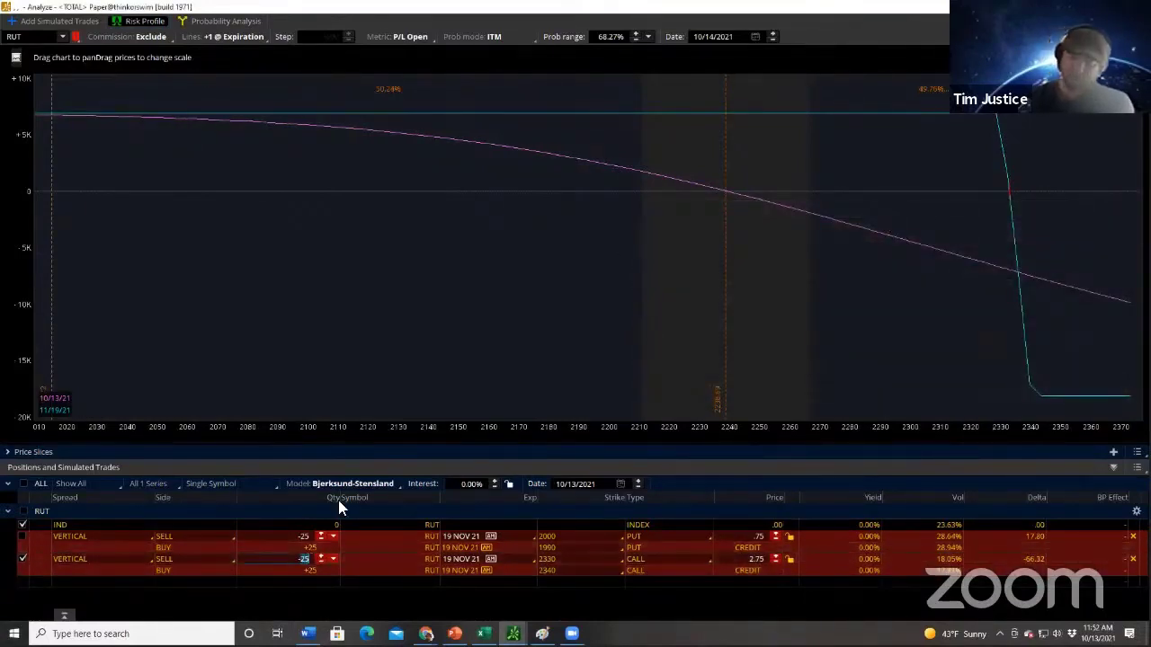
pyautogui.press('Return')
pyautogui.click(305, 536)
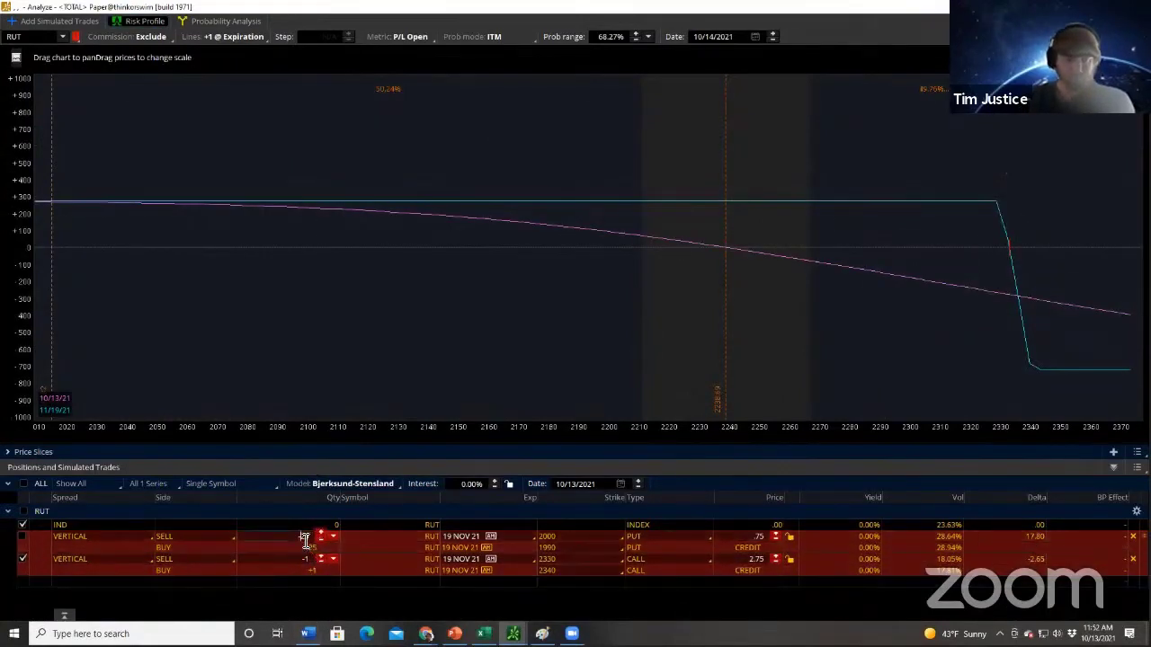
pyautogui.write('-1')
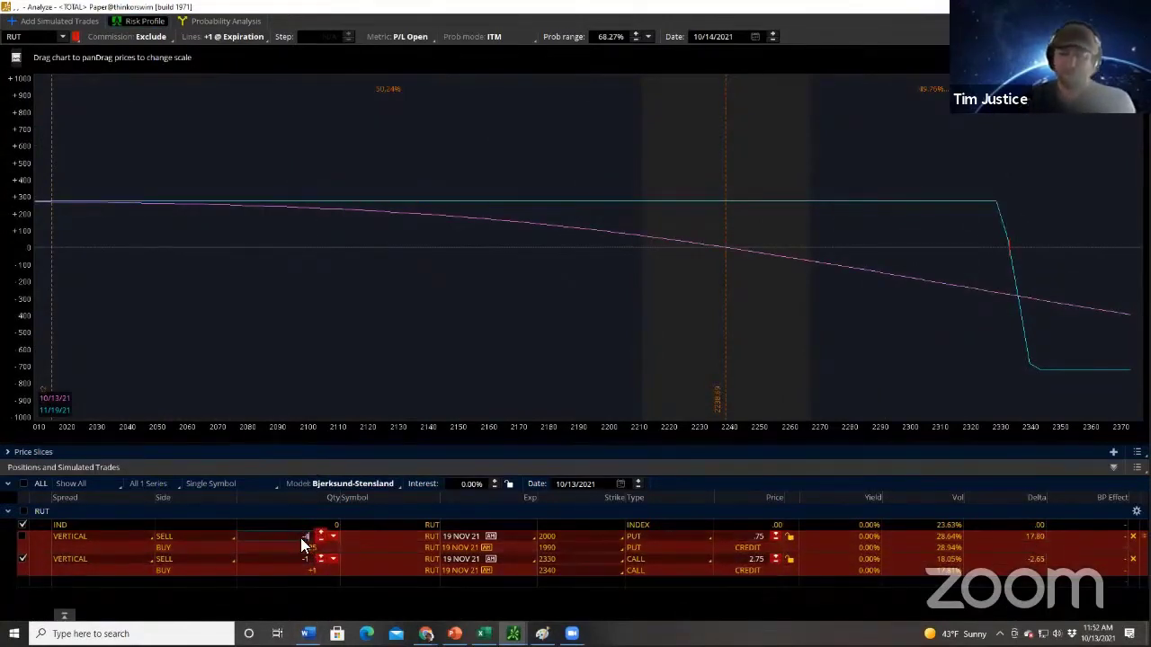
pyautogui.press('Return')
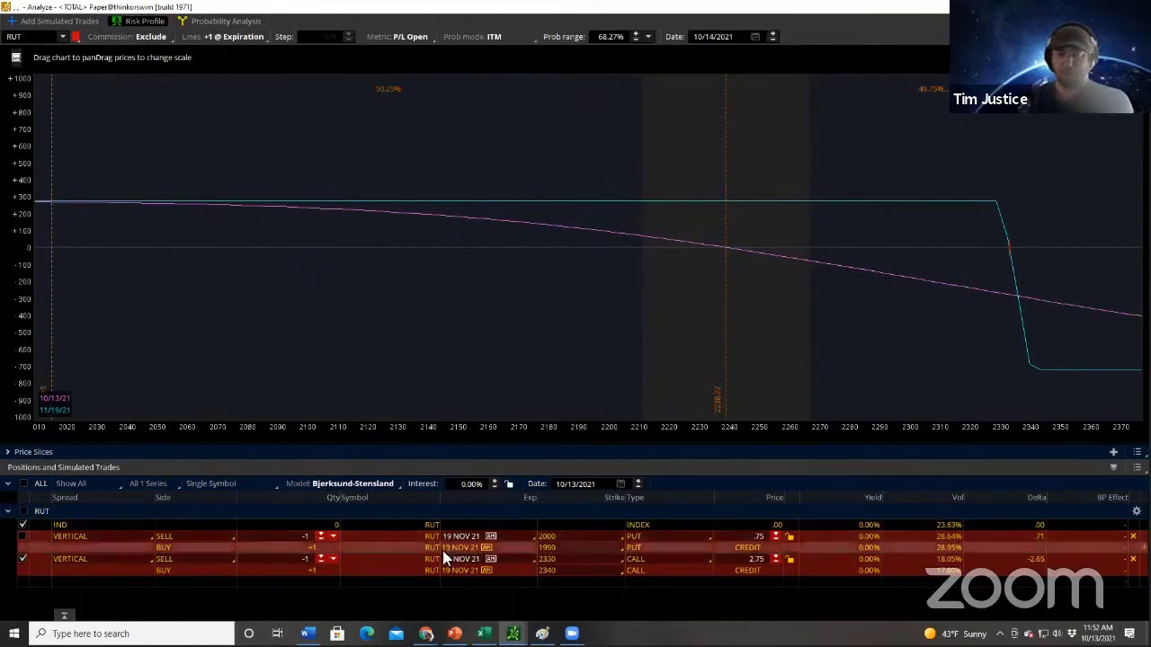
# Review the order confirmation for the one-contract 2330/2340 call vertical and close it without sending.
pyautogui.rightClick(405, 559)
pyautogui.click(467, 455)
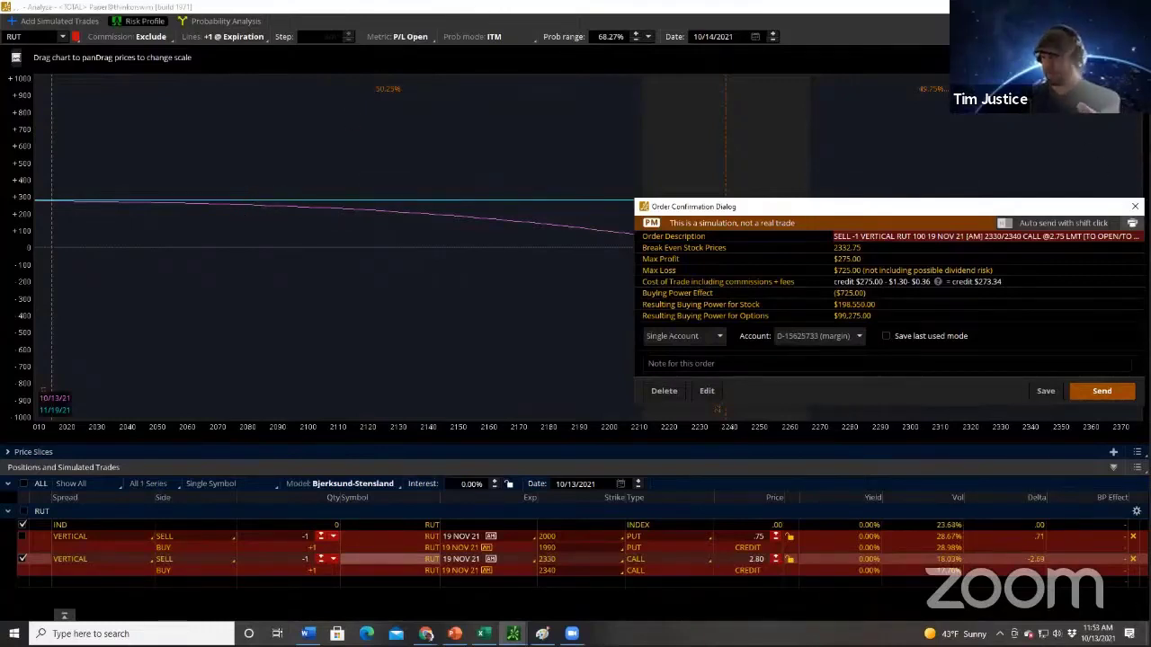
pyautogui.click(1135, 206)
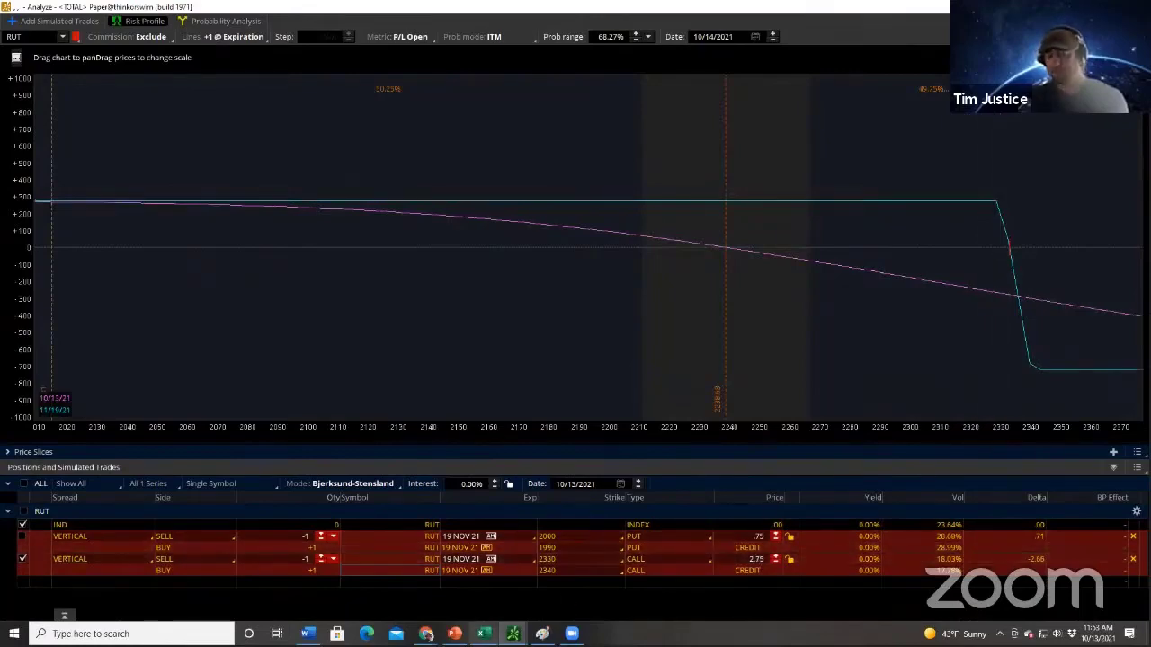
# Return to the RUT chart and remove the shorter resistance zone drawn near 2300 over the most recent candles.
pyautogui.moveTo(512, 633)
pyautogui.click(499, 606)
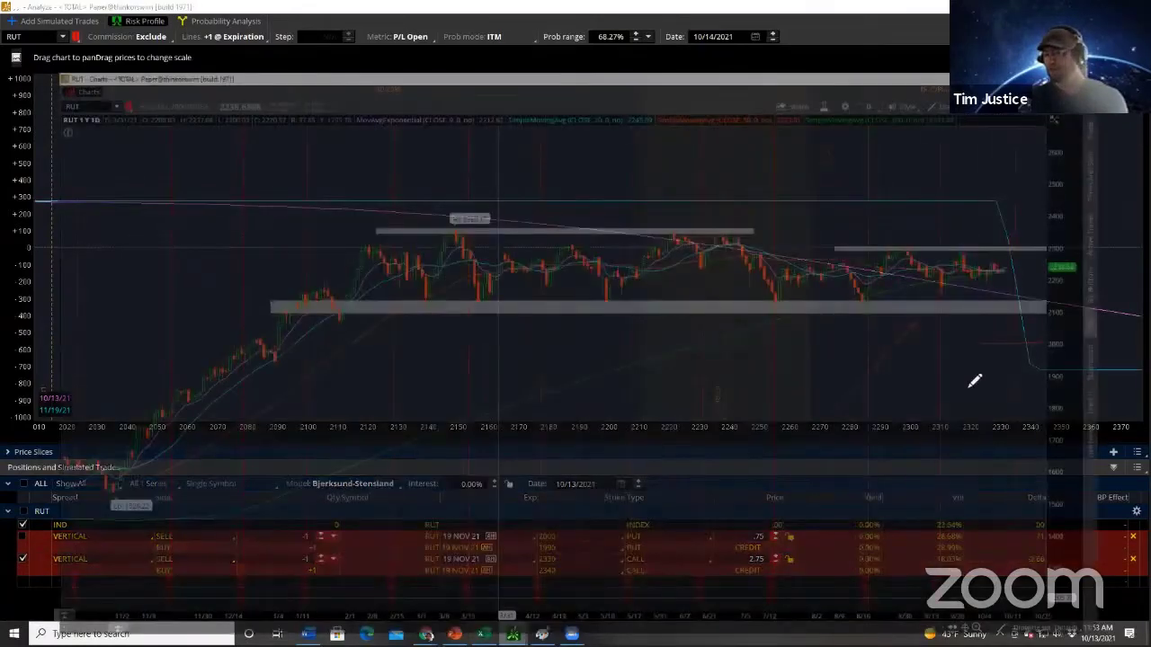
pyautogui.rightClick(1014, 193)
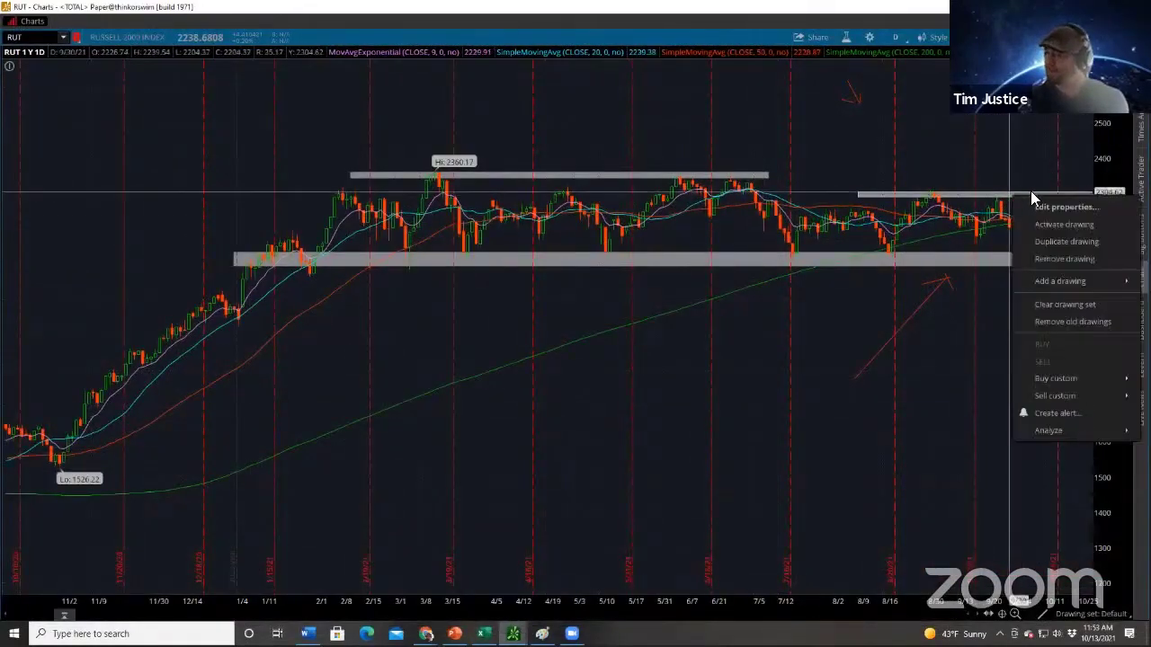
pyautogui.click(1064, 259)
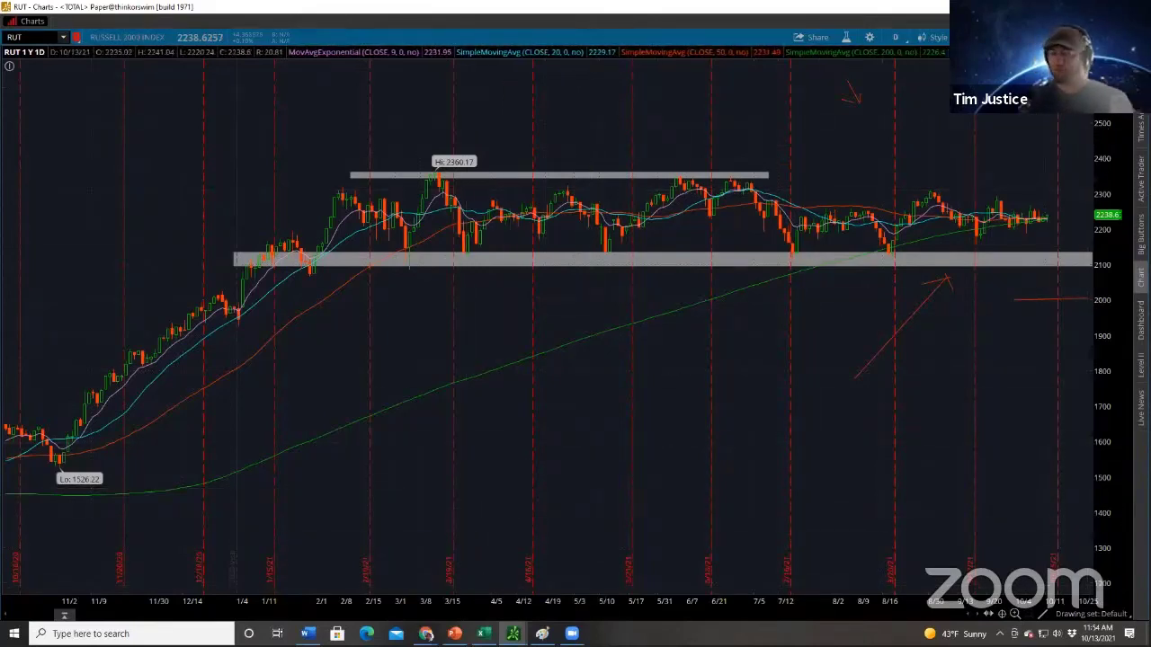
# Return to the Analyze window and exclude the 2330/2340 call vertical from the risk profile.
pyautogui.moveTo(512, 634)
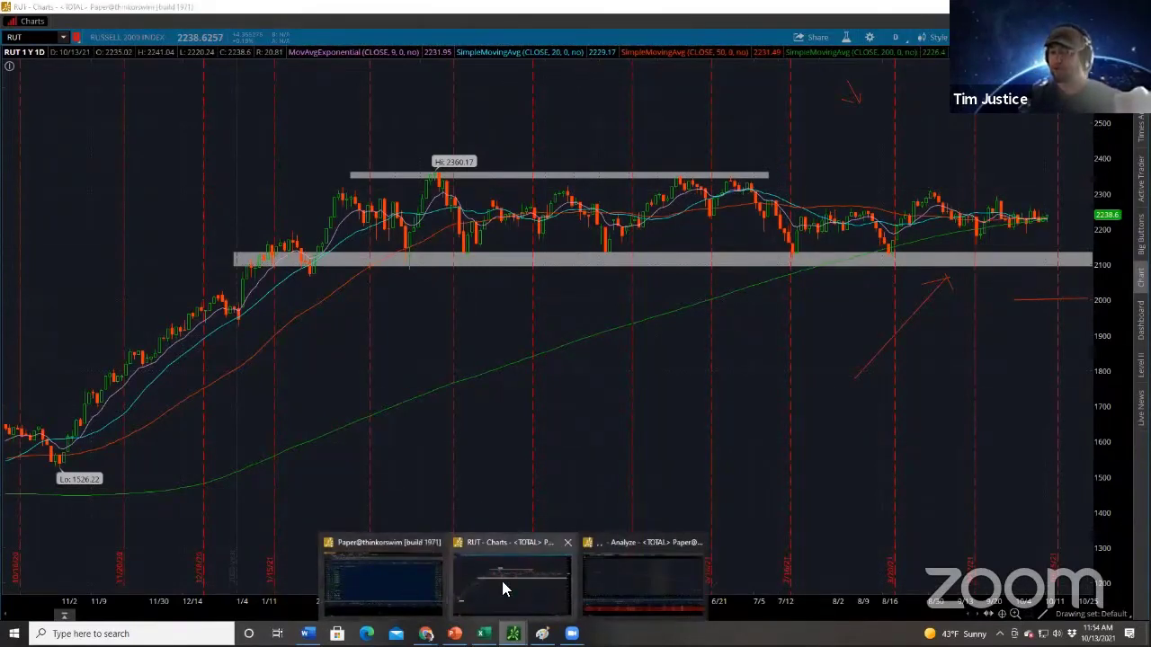
pyautogui.click(600, 588)
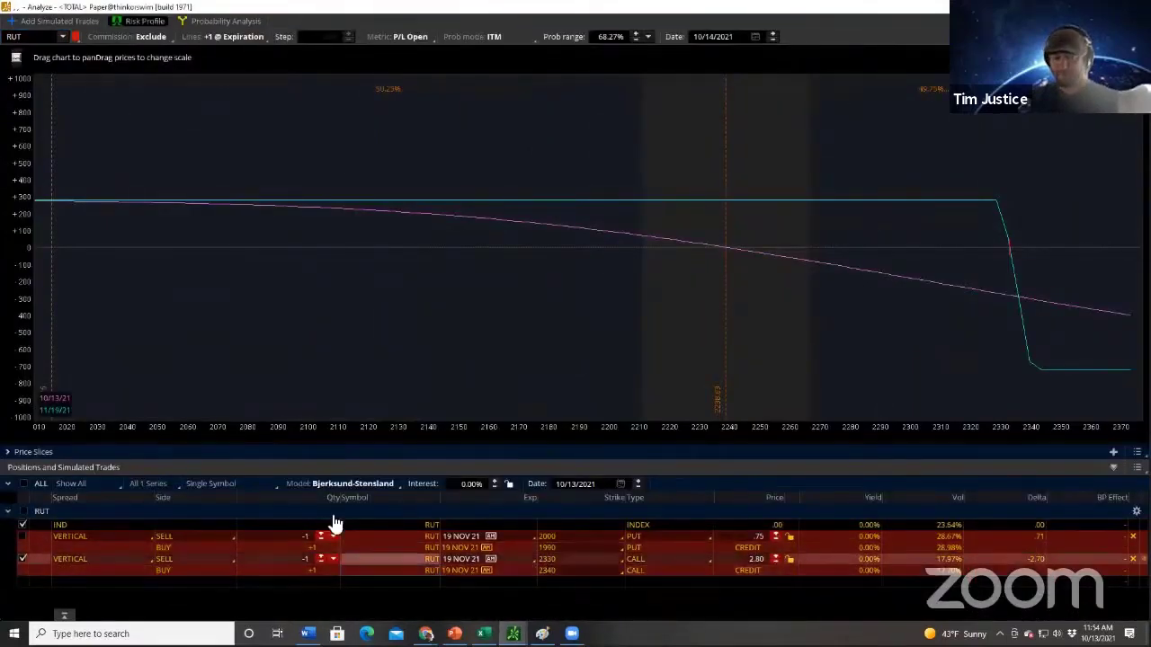
pyautogui.click(23, 559)
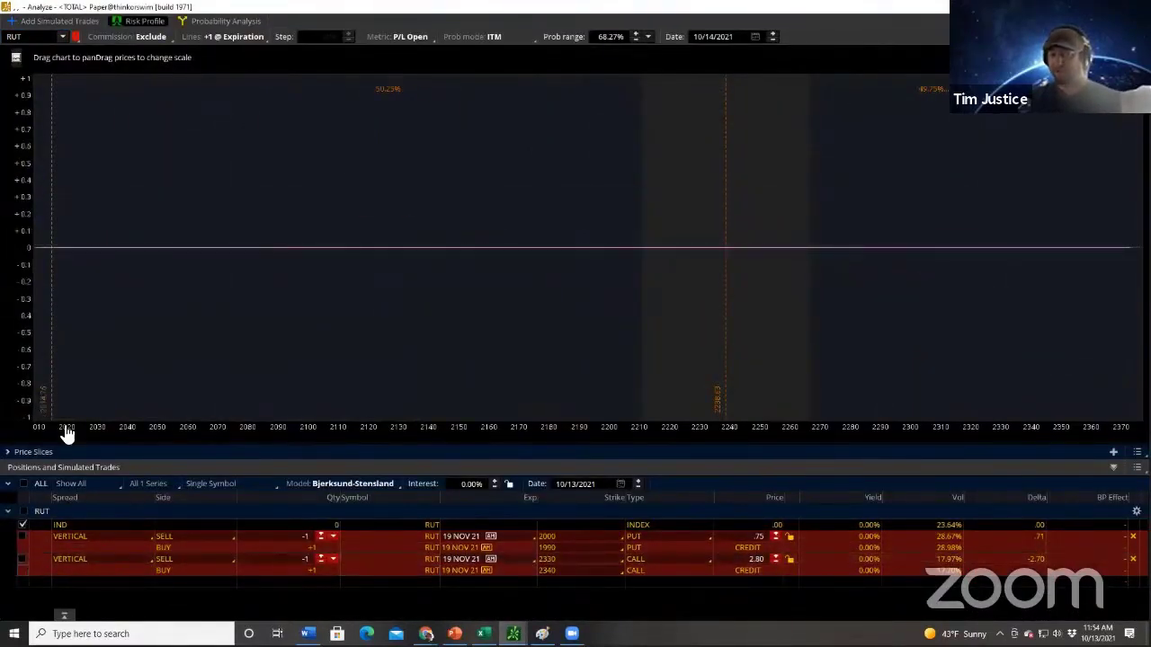
# From the option chain, add a simulated 25-contract 19 NOV 21 call vertical, selling the 2400 strike and buying the 2410.
pyautogui.click(63, 21)
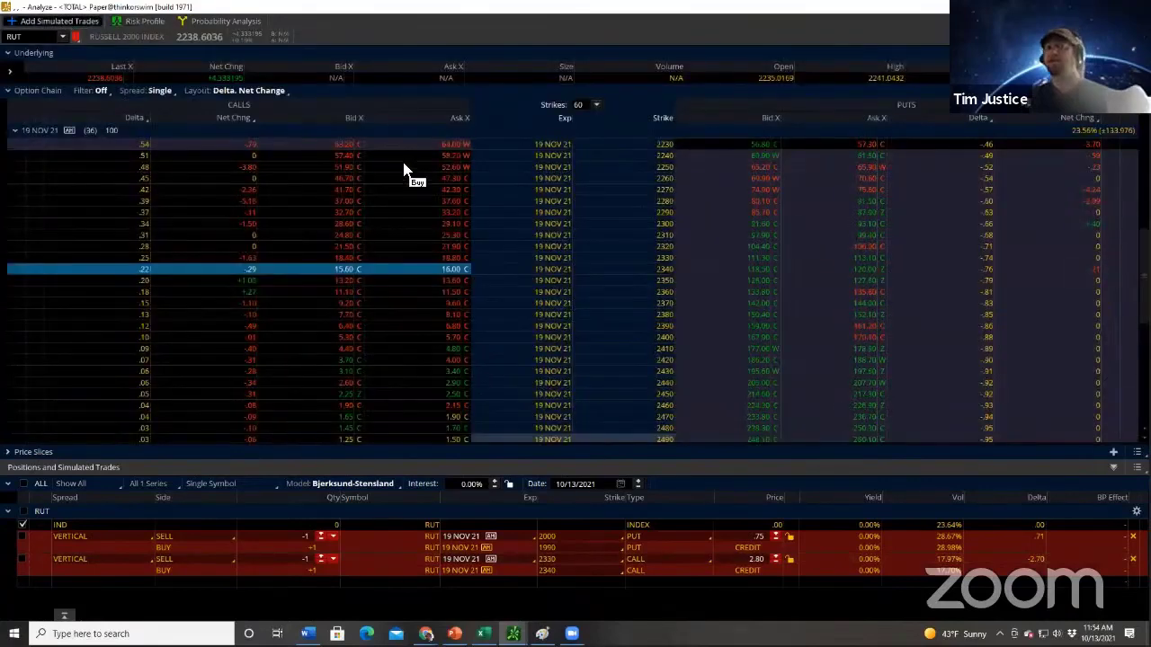
pyautogui.scroll(2, 522, 313)
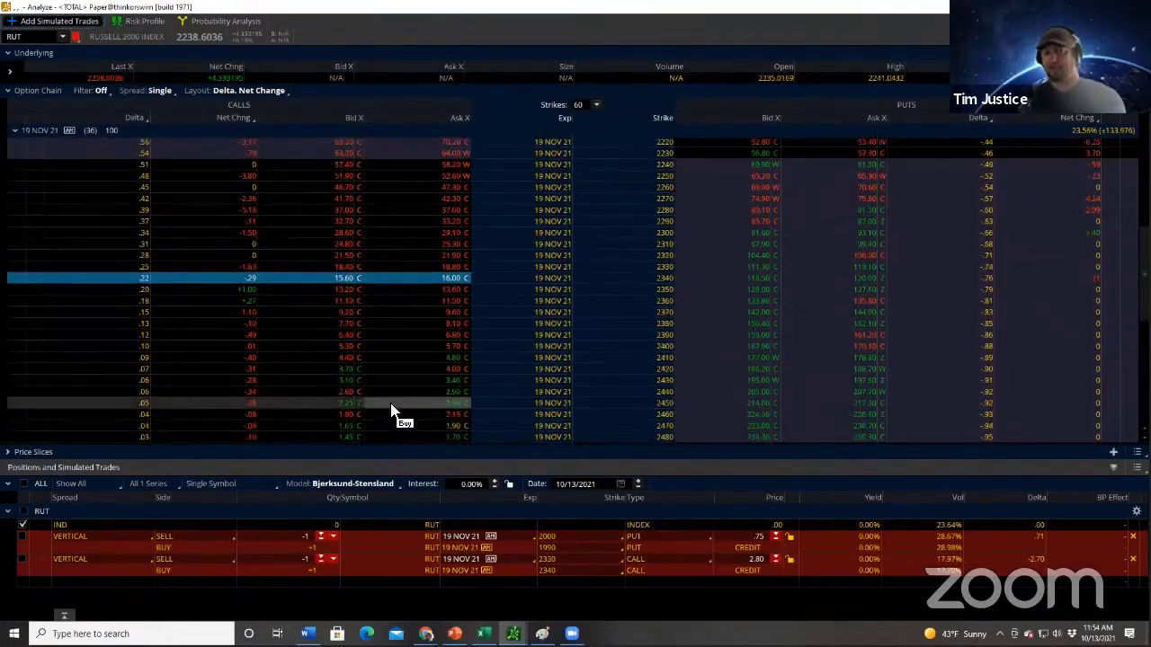
pyautogui.scroll(-3, 151, 270)
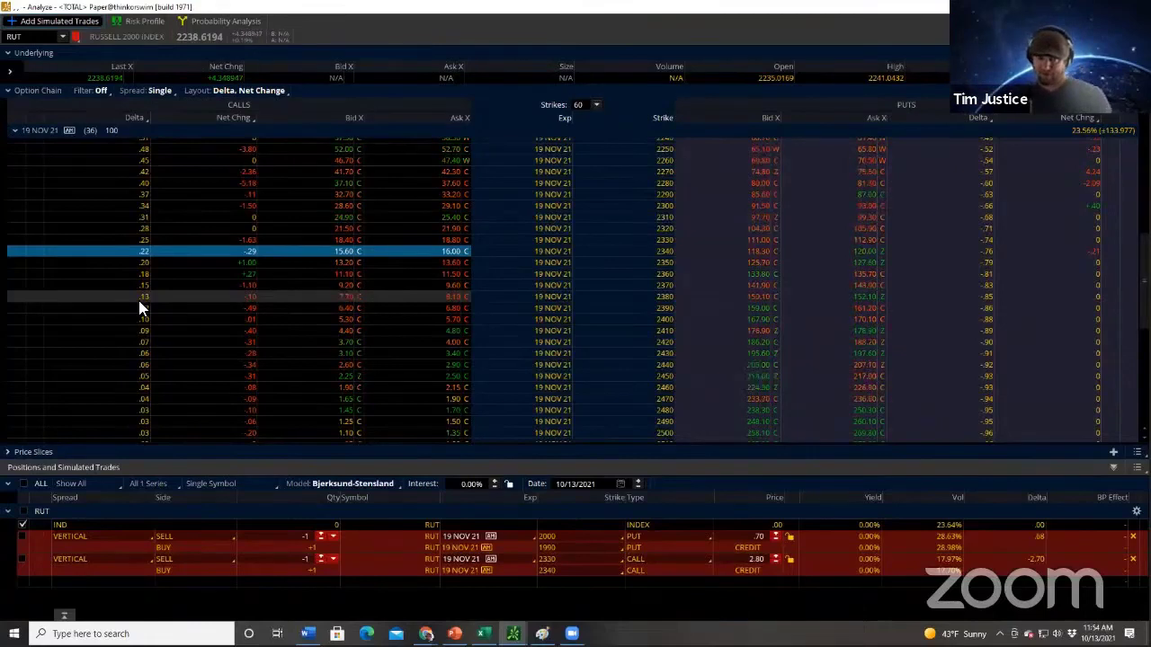
pyautogui.click(131, 319)
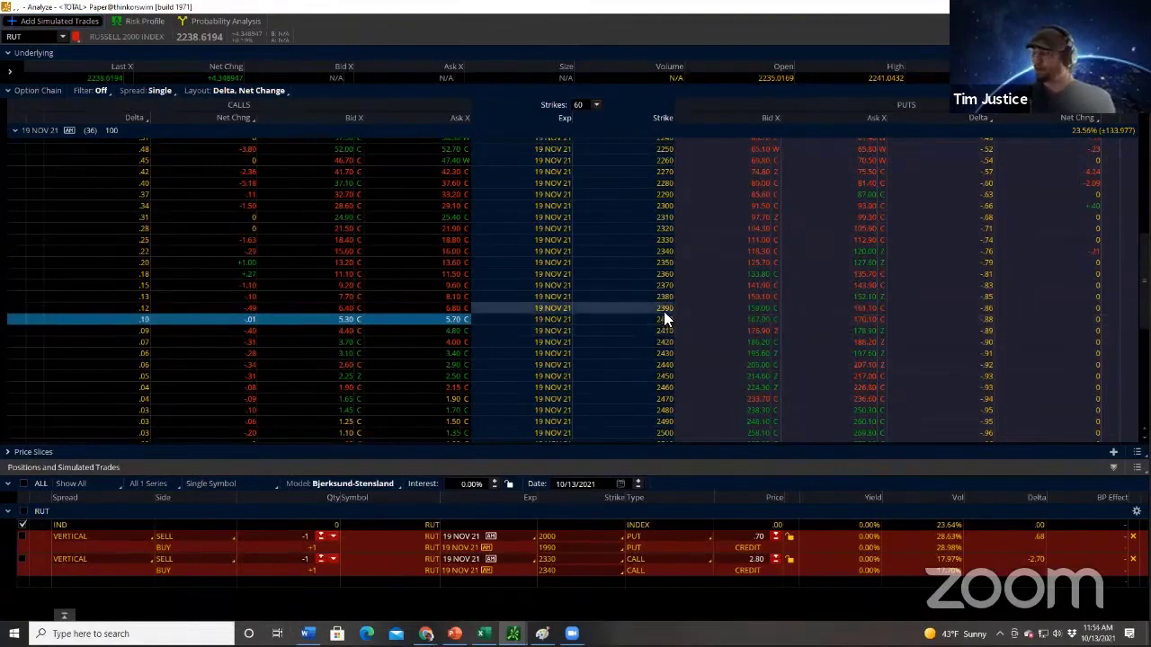
pyautogui.click(336, 324)
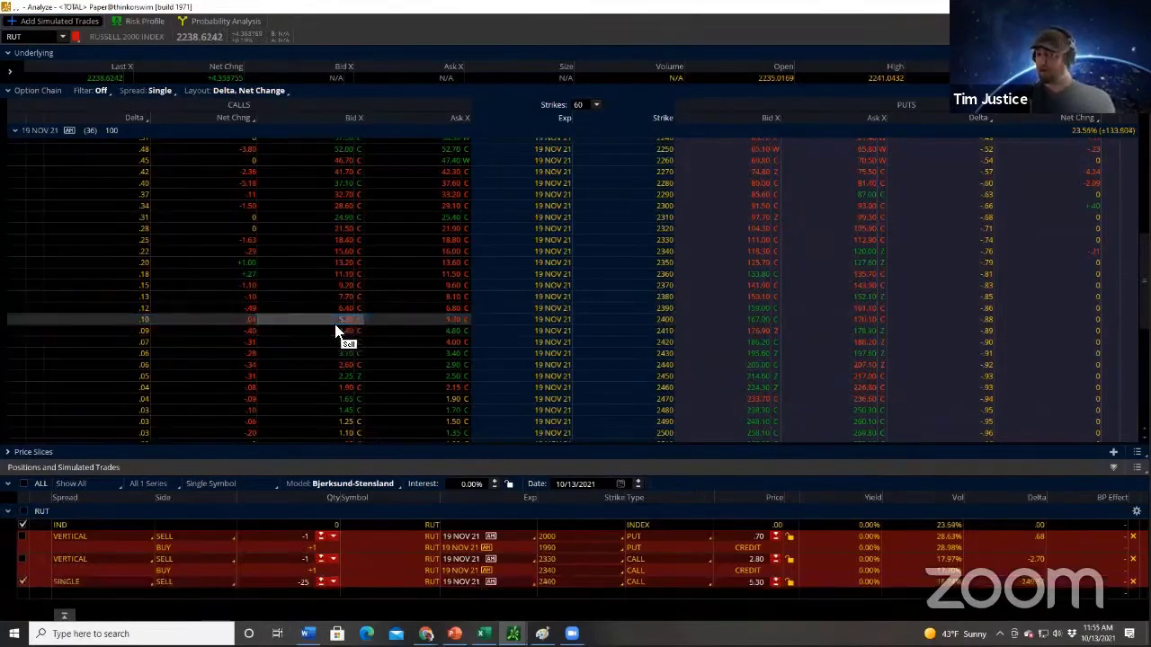
pyautogui.click(425, 333)
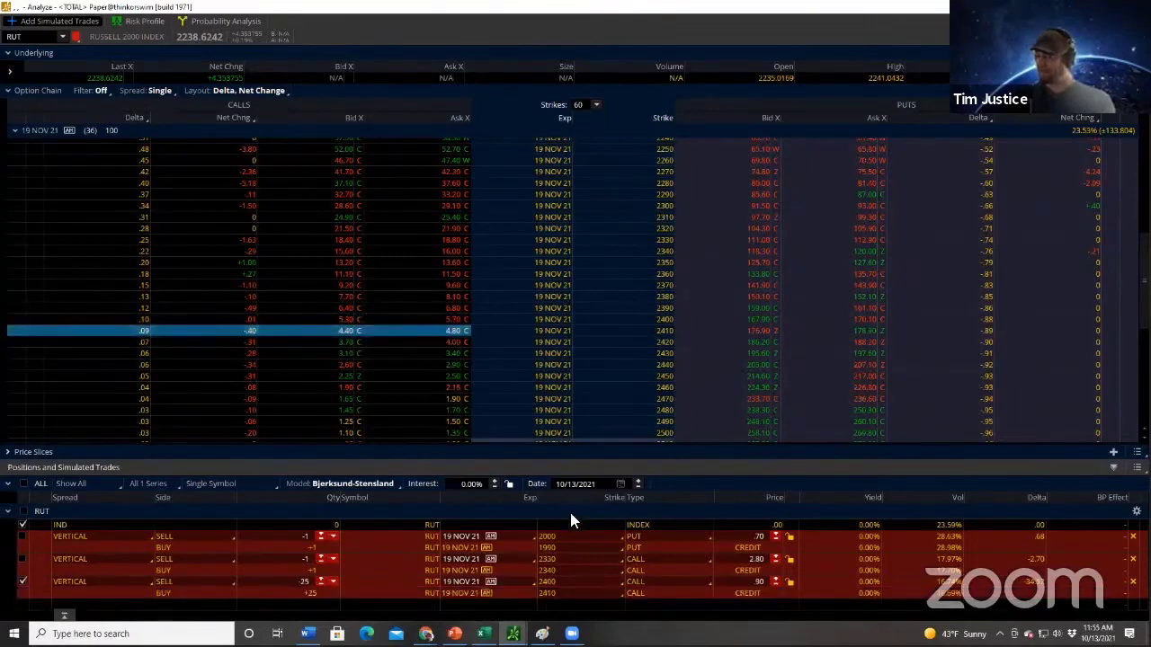
# Review the 25-contract 2400/2410 call vertical's order confirmation, dismiss it unsent, and set the spread's quantity to -1.
pyautogui.rightClick(798, 583)
pyautogui.click(874, 459)
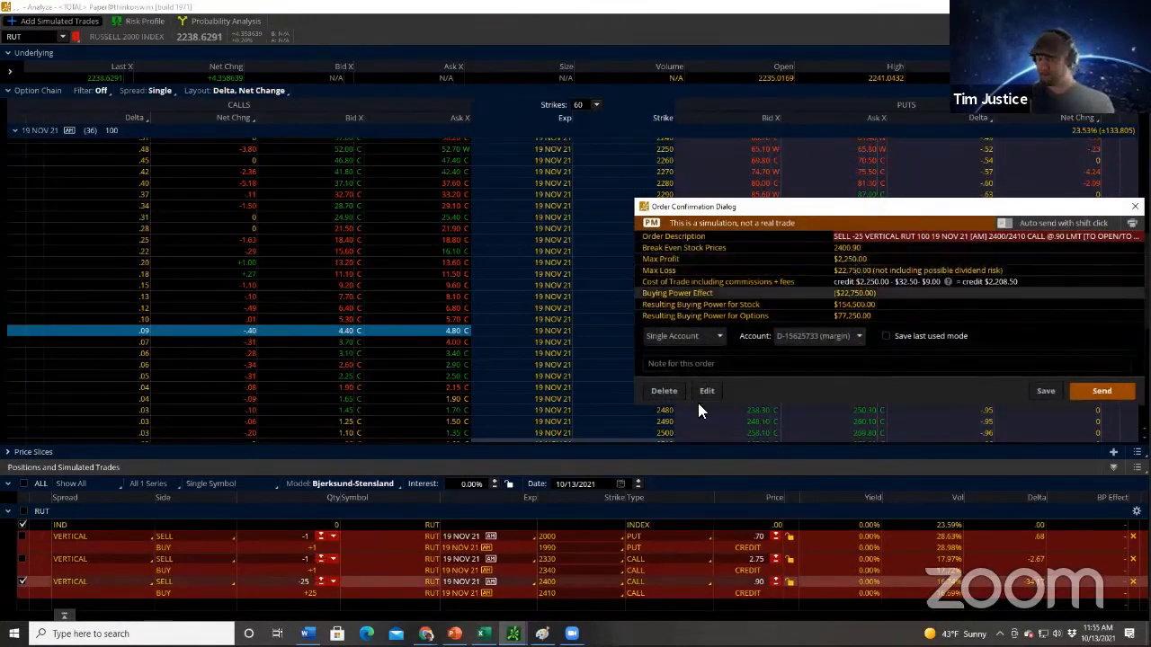
pyautogui.click(664, 390)
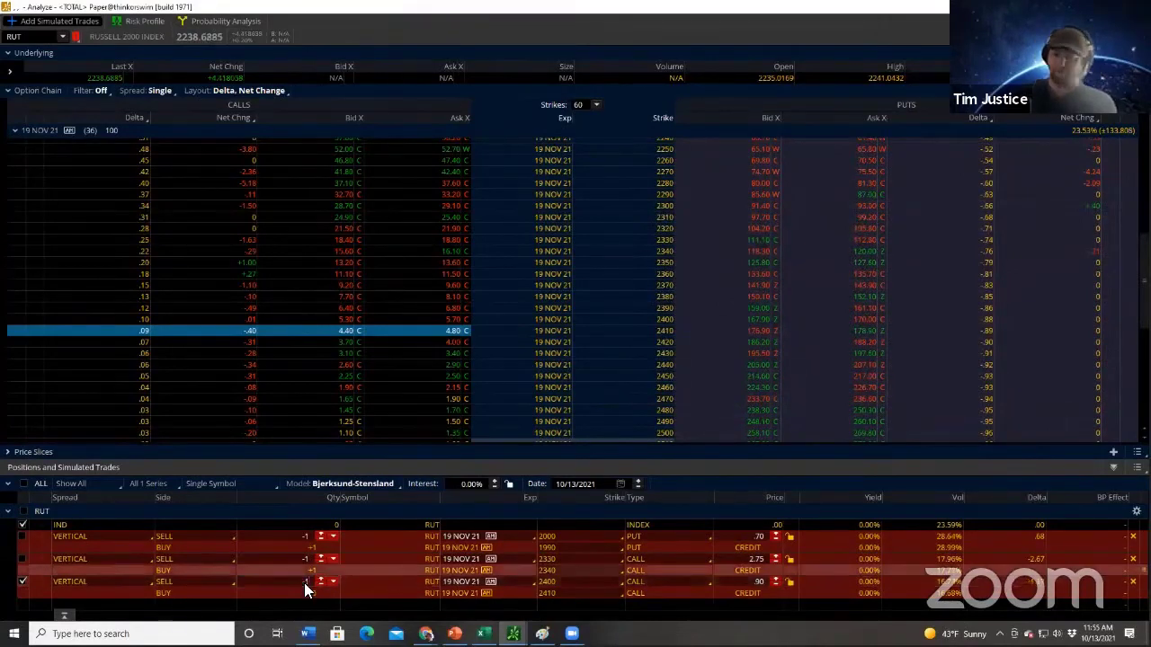
# Review the order confirmation for the one-contract 2400/2410 call vertical and close it without sending.
pyautogui.rightClick(397, 592)
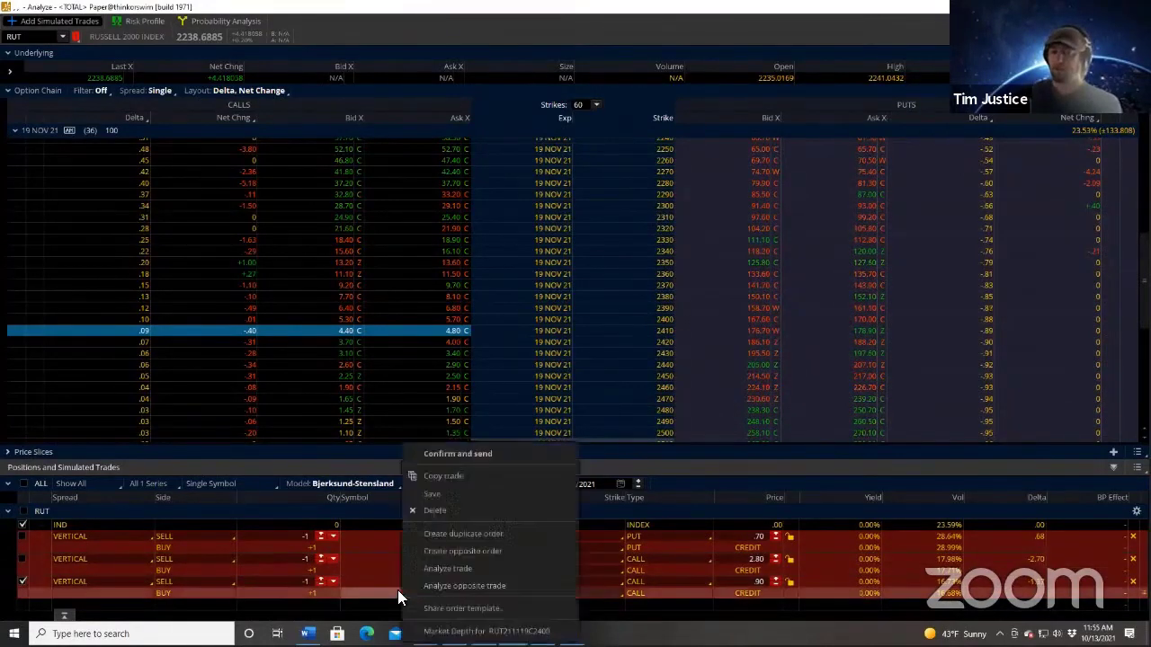
pyautogui.click(467, 455)
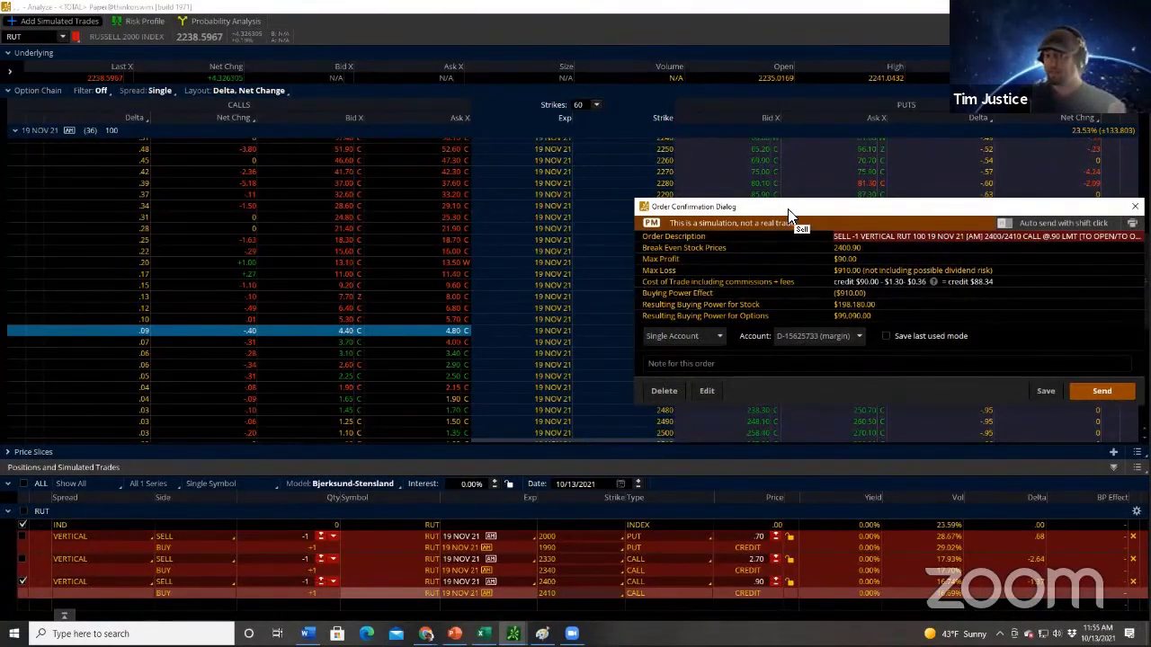
pyautogui.moveTo(788, 209); pyautogui.dragTo(616, 49)
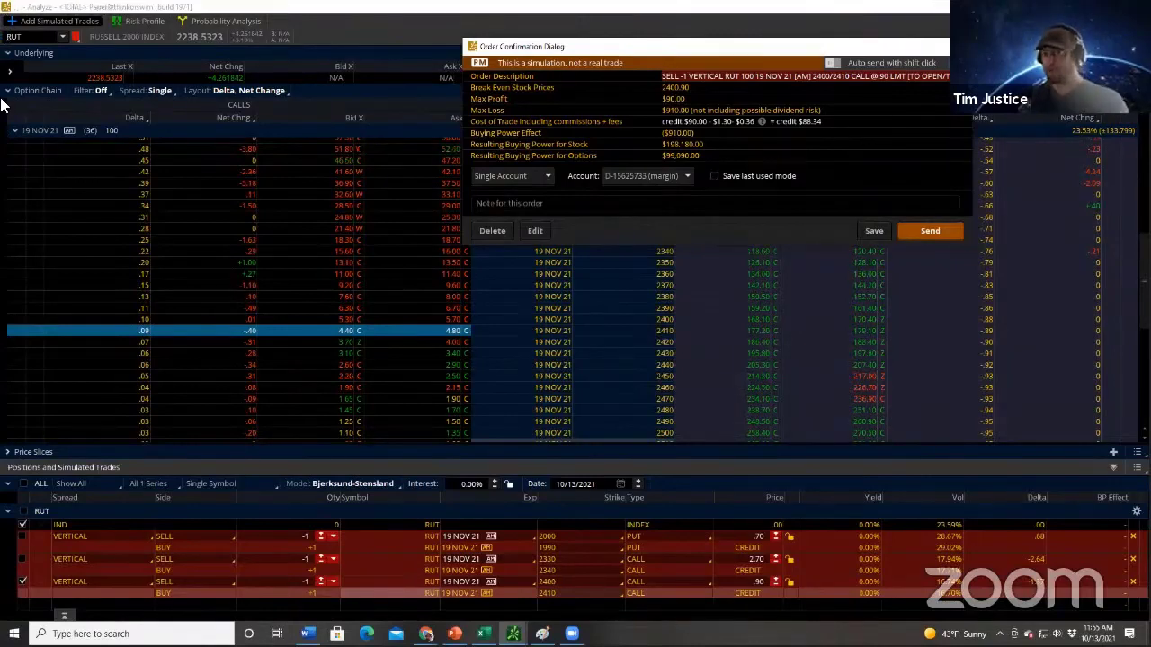
pyautogui.press('Escape')
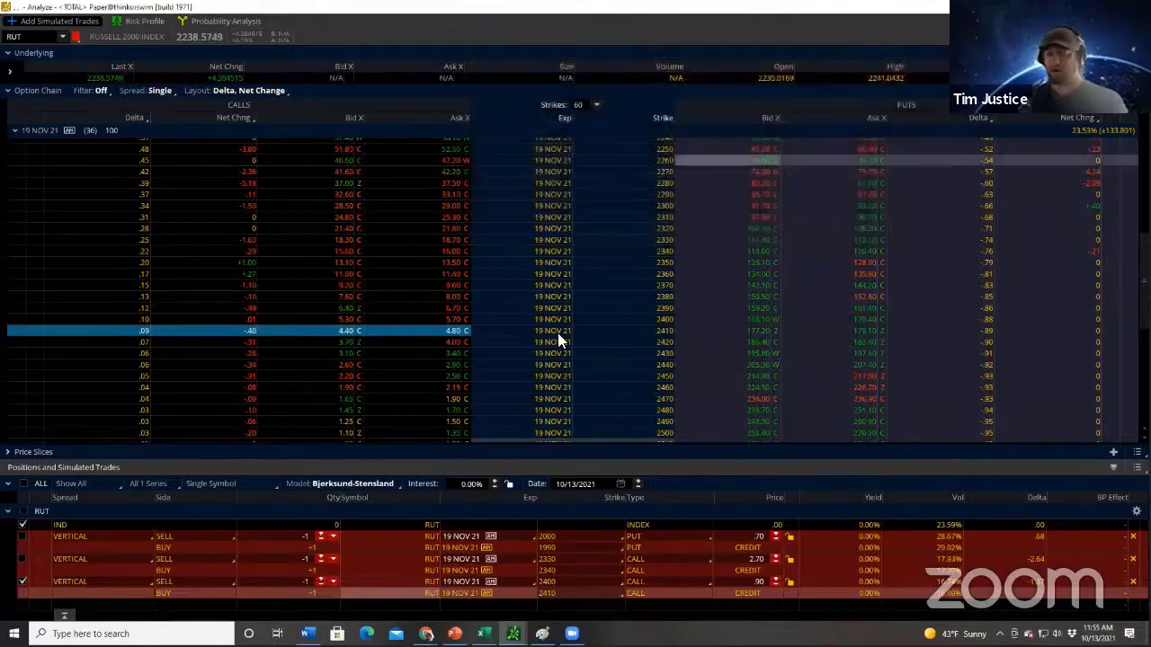
pyautogui.moveTo(512, 634)
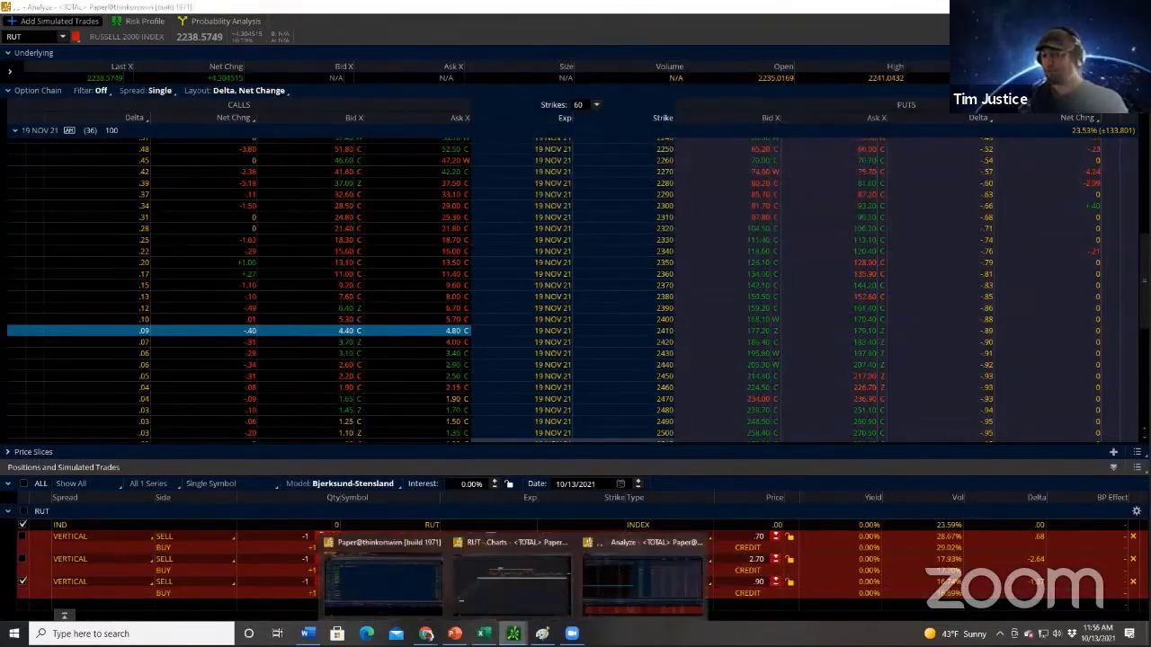
# Return to the RUT chart and remove the gray rectangles marking the old resistance and support zones.
pyautogui.click(513, 576)
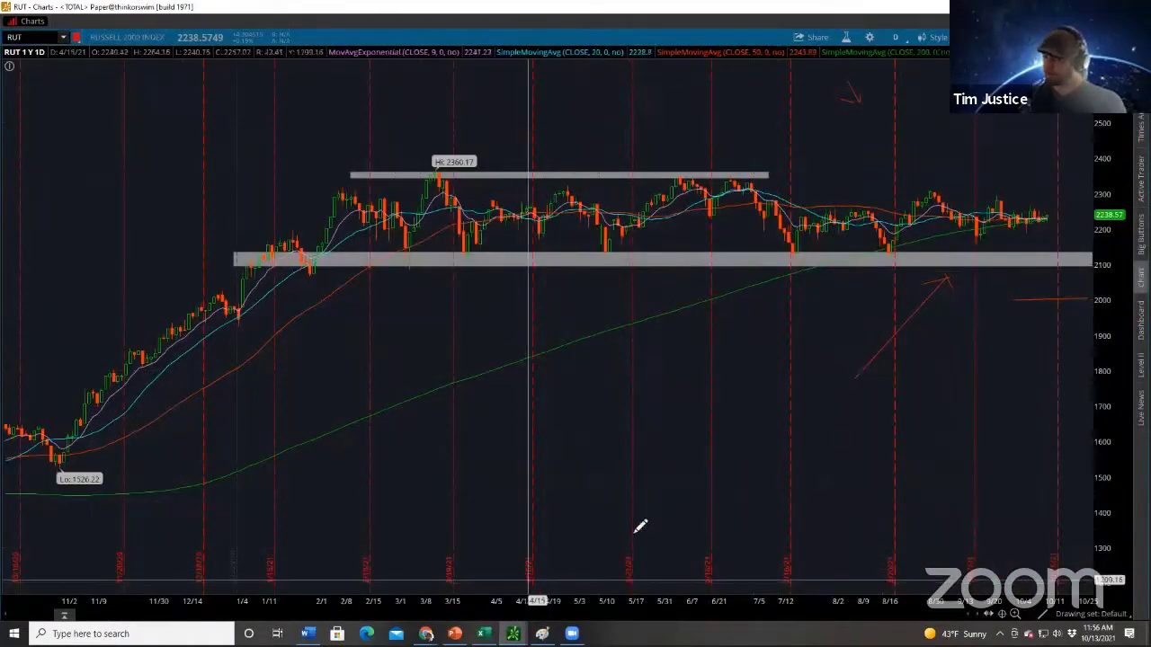
pyautogui.moveTo(899, 159)
pyautogui.mouseDown()
pyautogui.moveTo(1025, 154)
pyautogui.moveTo(1023, 175)
pyautogui.mouseUp()
pyautogui.rightClick(1024, 174)
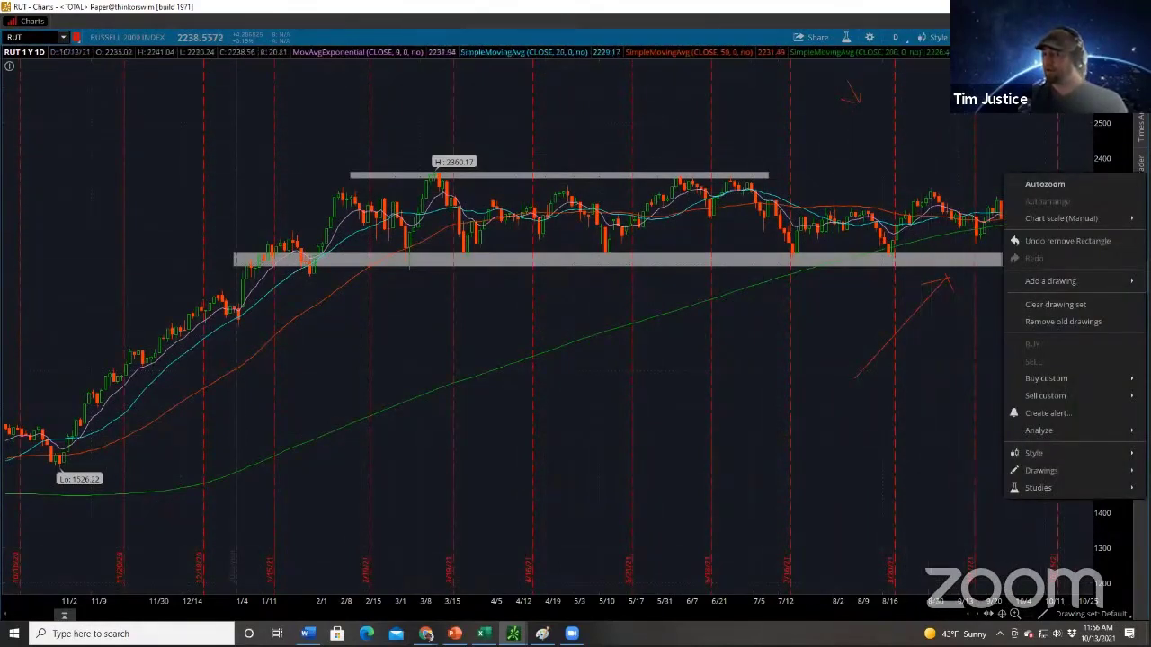
pyautogui.rightClick(755, 176)
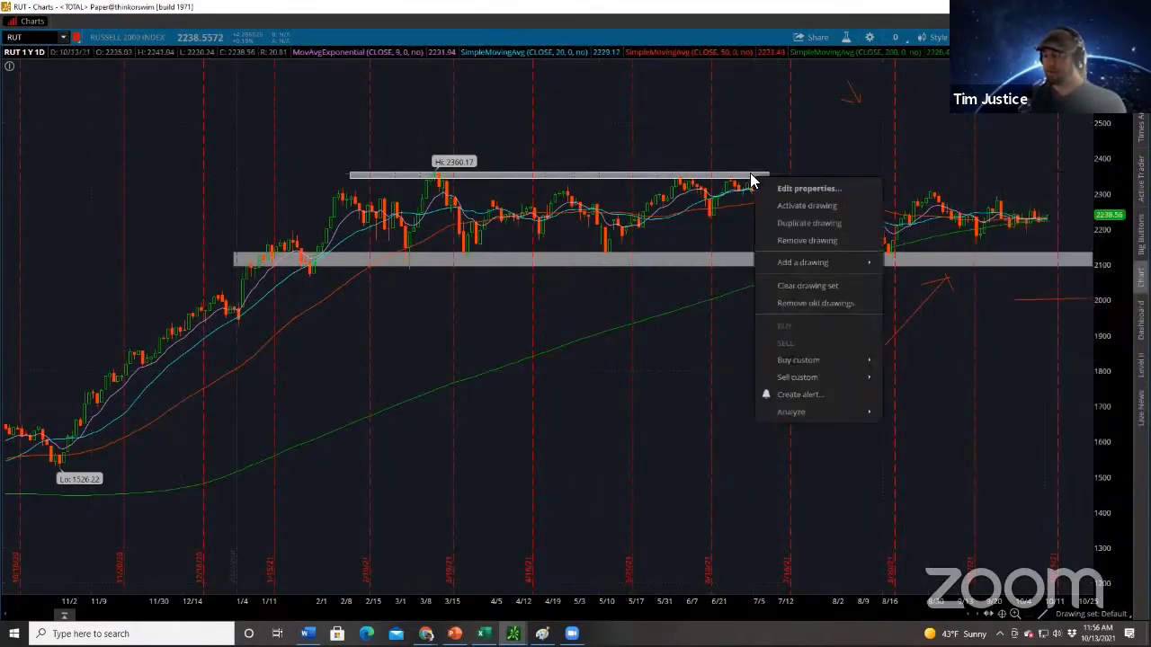
pyautogui.click(797, 239)
pyautogui.rightClick(777, 259)
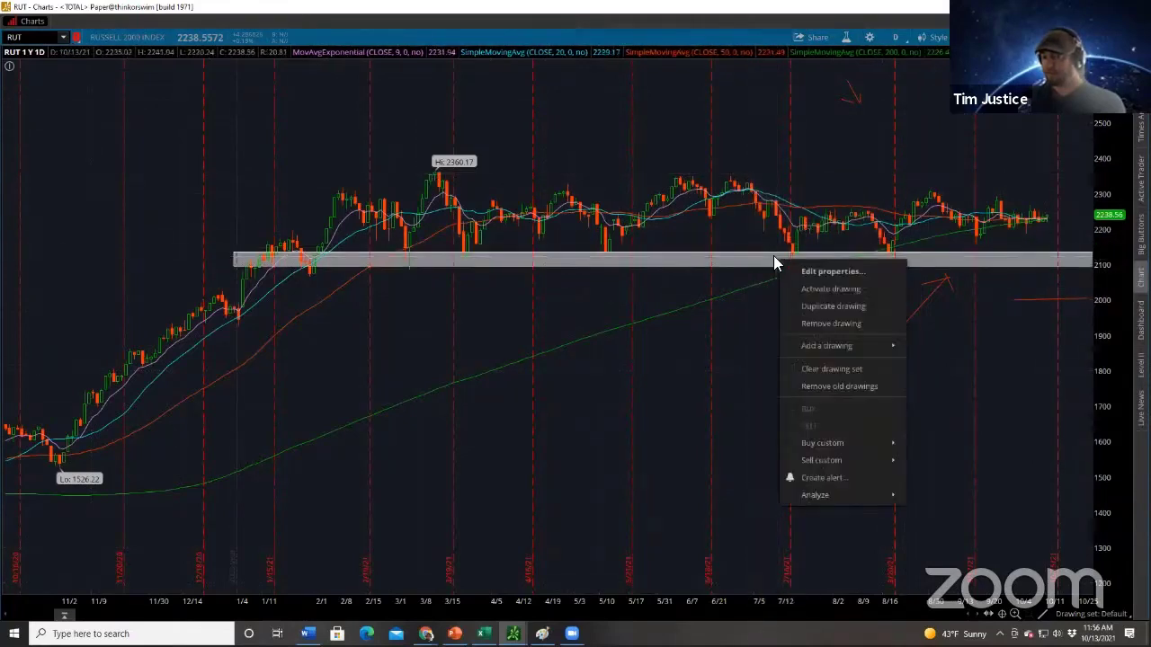
pyautogui.click(833, 324)
# Draw a thin rectangle on the chart at about 2400 to 2410, starting in mid-September and ending past the latest candle.
pyautogui.rightClick(908, 51)
pyautogui.moveTo(994, 135)
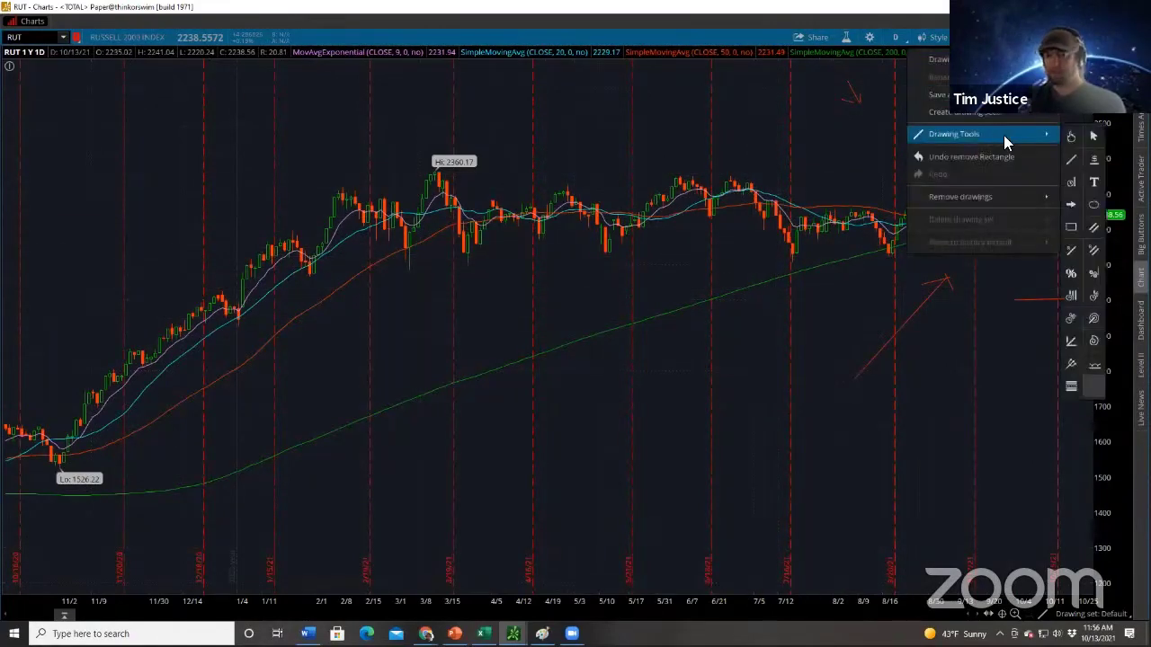
pyautogui.click(1071, 227)
pyautogui.moveTo(958, 154); pyautogui.dragTo(1084, 158)
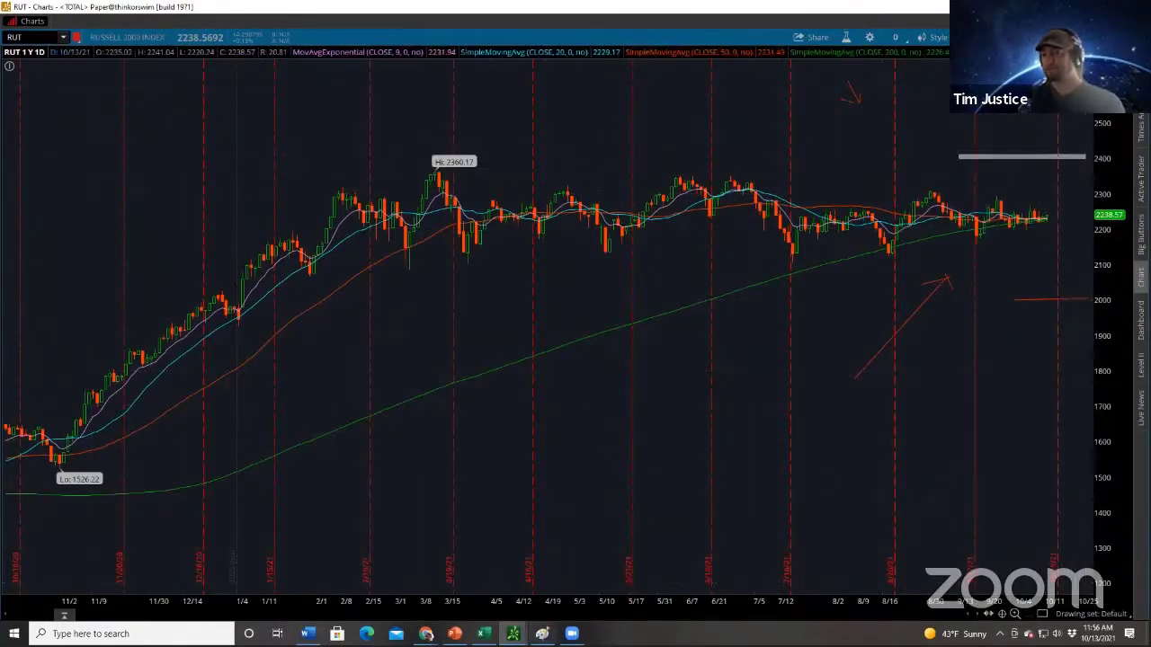
# Check the spread strikes in the Analyze window, and draw a rectangle at about 1980 to 2010 below the chart's recent prices.
pyautogui.moveTo(426, 634)
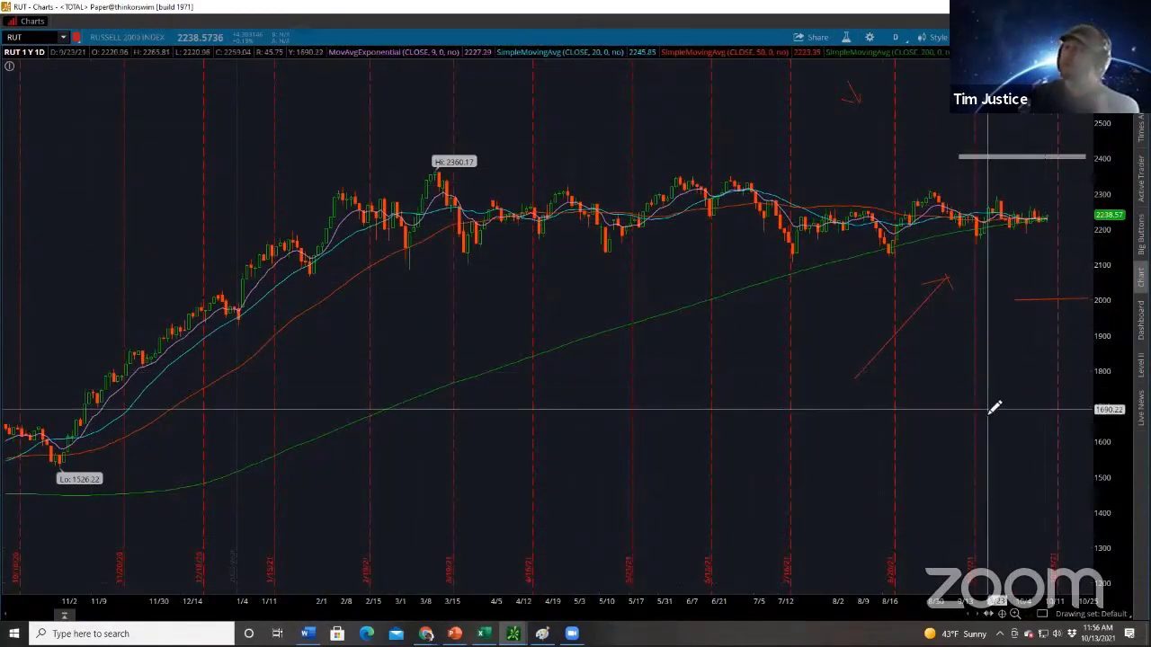
pyautogui.moveTo(513, 634)
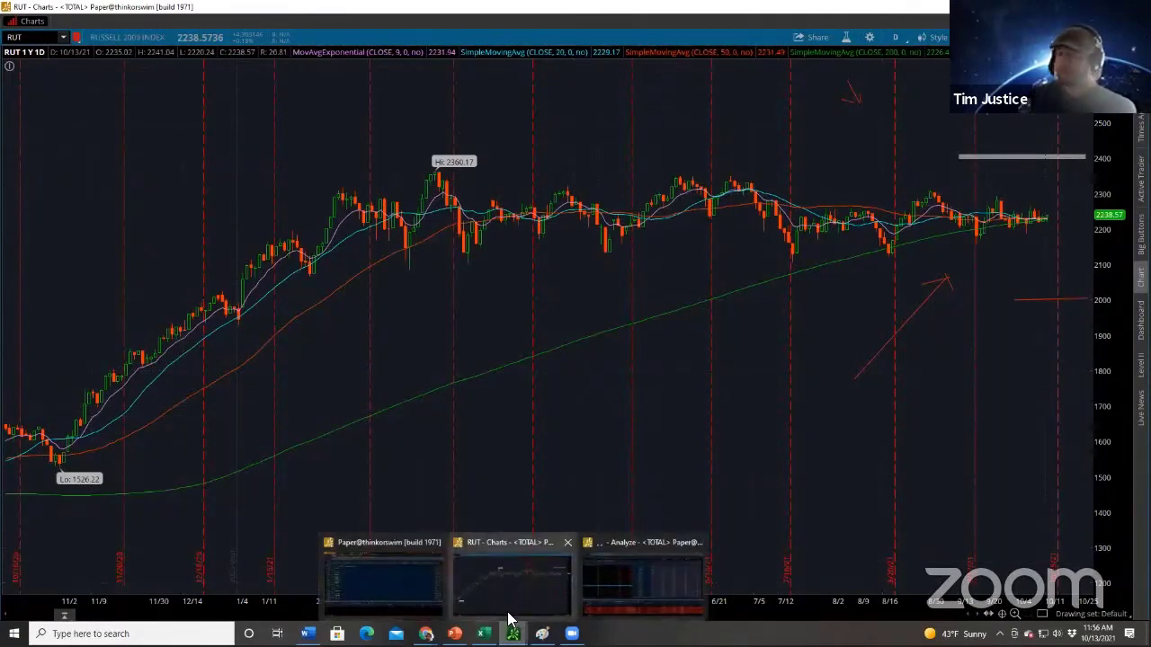
pyautogui.click(621, 586)
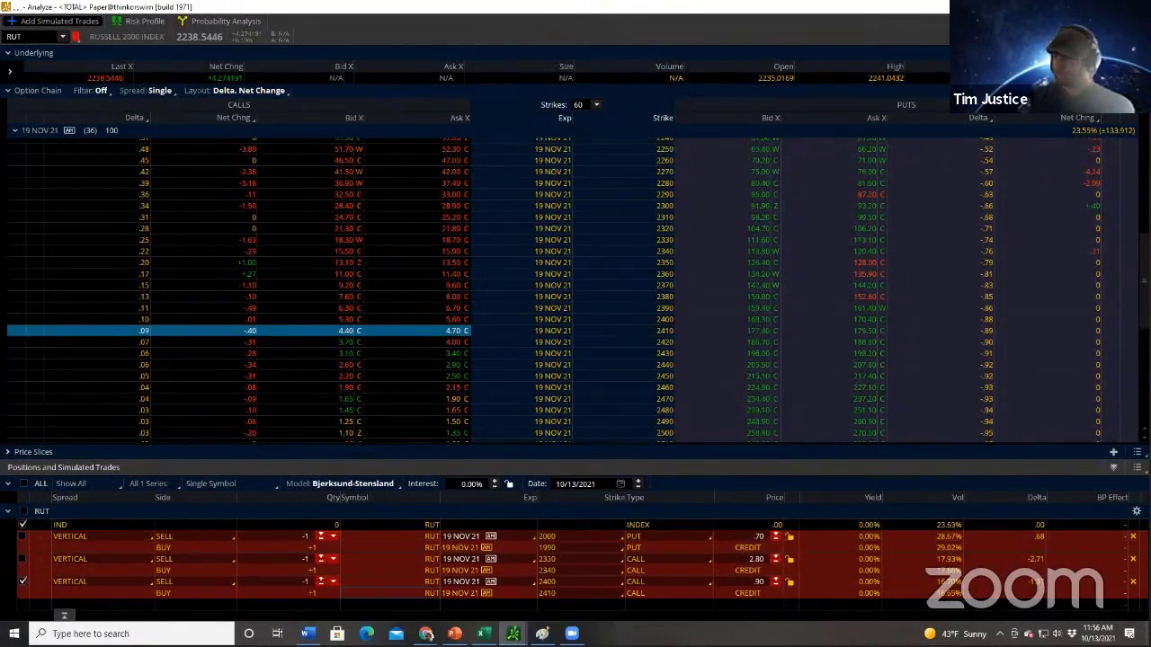
pyautogui.hotkey('alt', 'Tab')
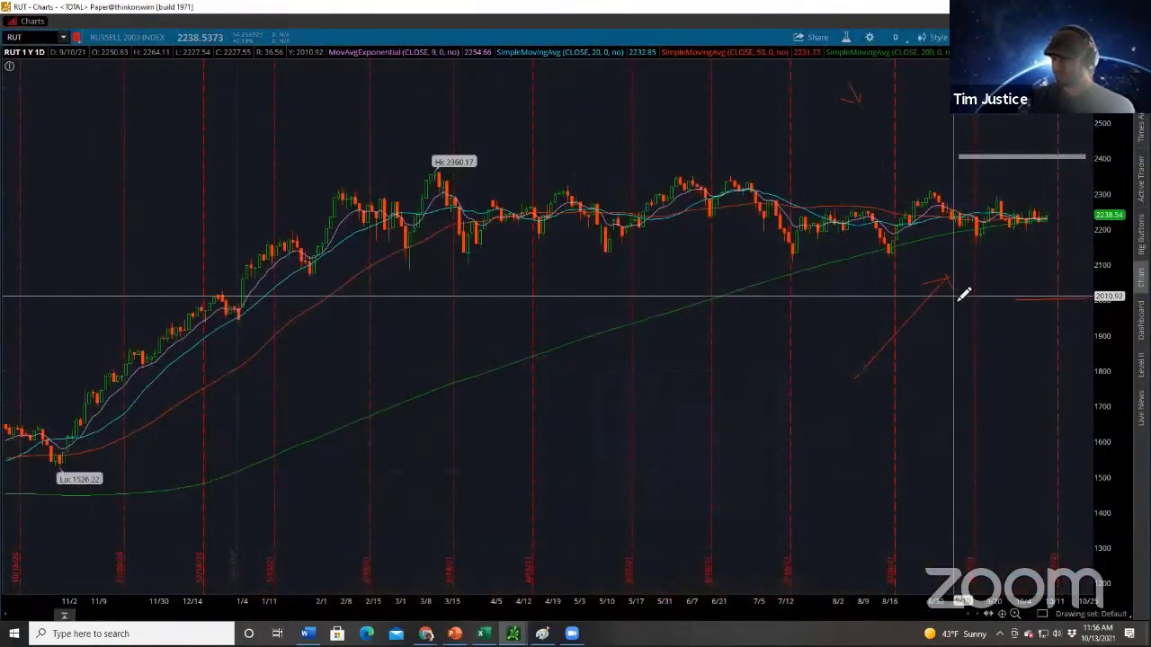
pyautogui.moveTo(955, 297); pyautogui.dragTo(1084, 306)
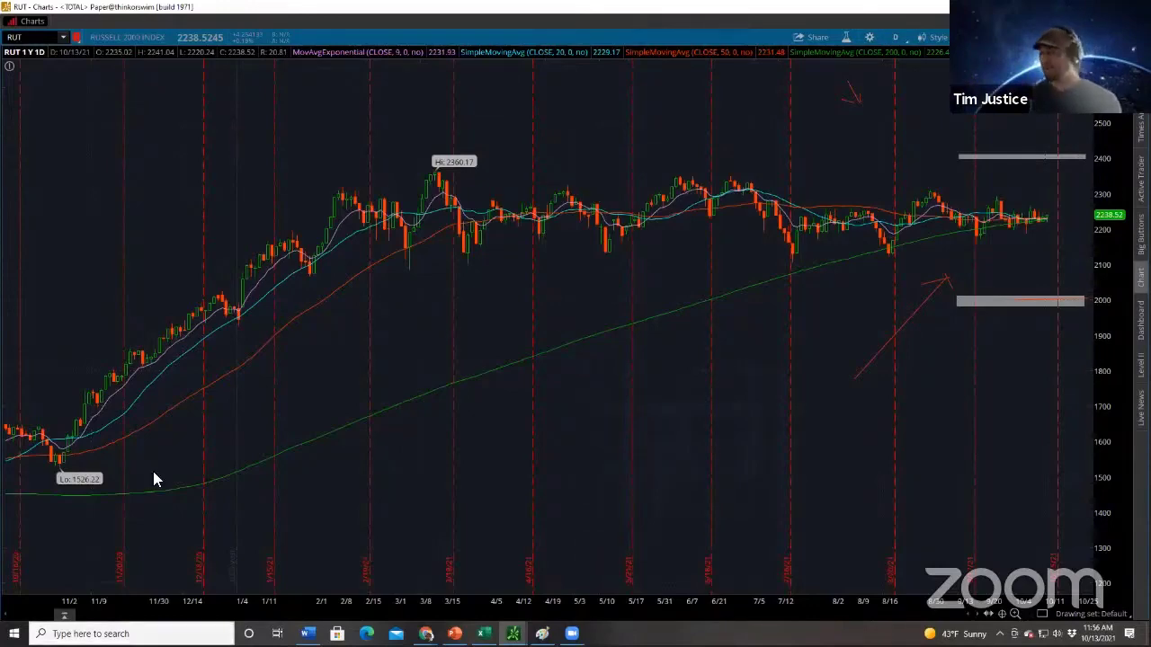
# Examine RUT's recent candles between the 2400 and 2000 zones, along with the simulated spreads in the Analyze window.
pyautogui.moveTo(742, 218); pyautogui.dragTo(1090, 234)
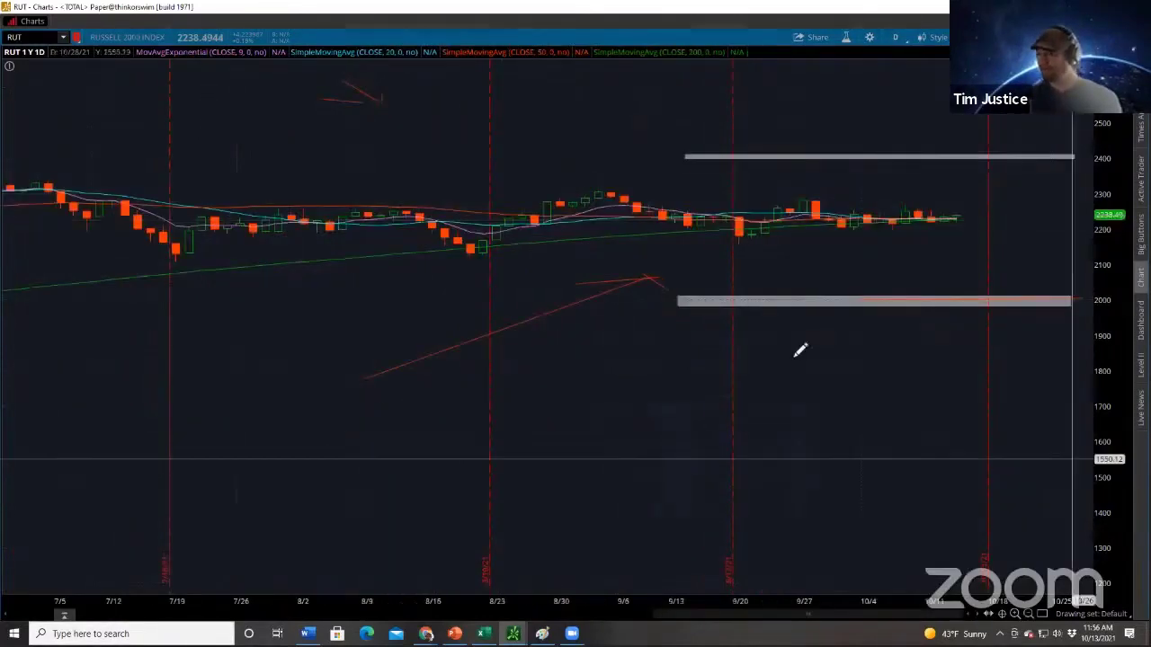
pyautogui.moveTo(624, 94); pyautogui.dragTo(1058, 382)
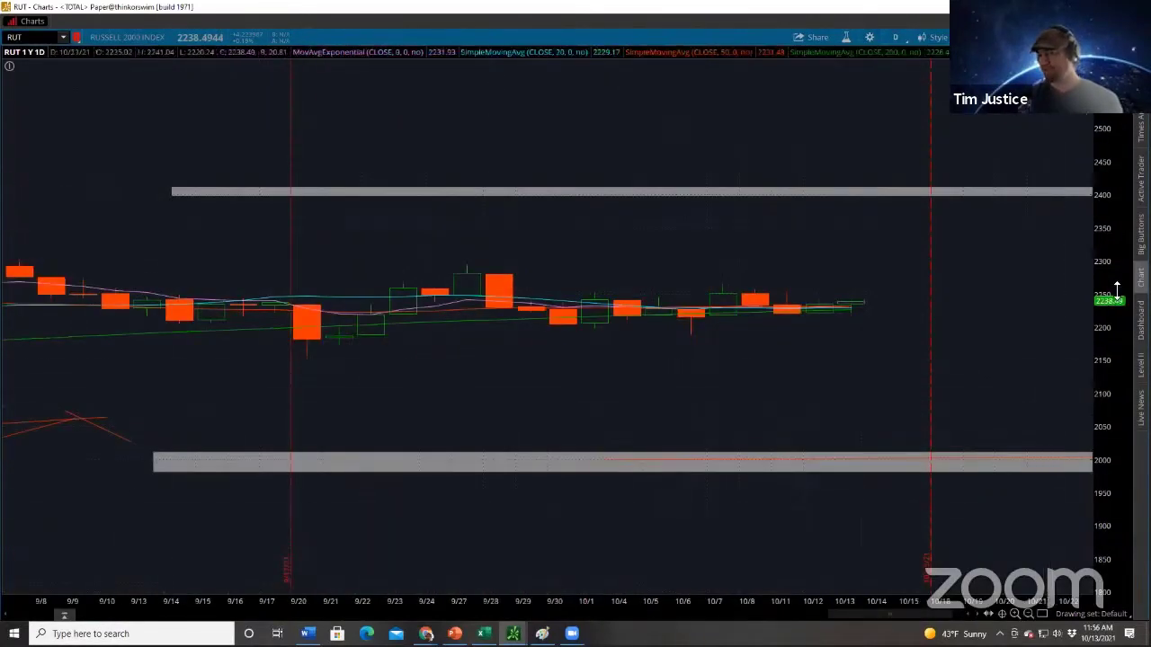
pyautogui.moveTo(1113, 263); pyautogui.dragTo(1097, 200)
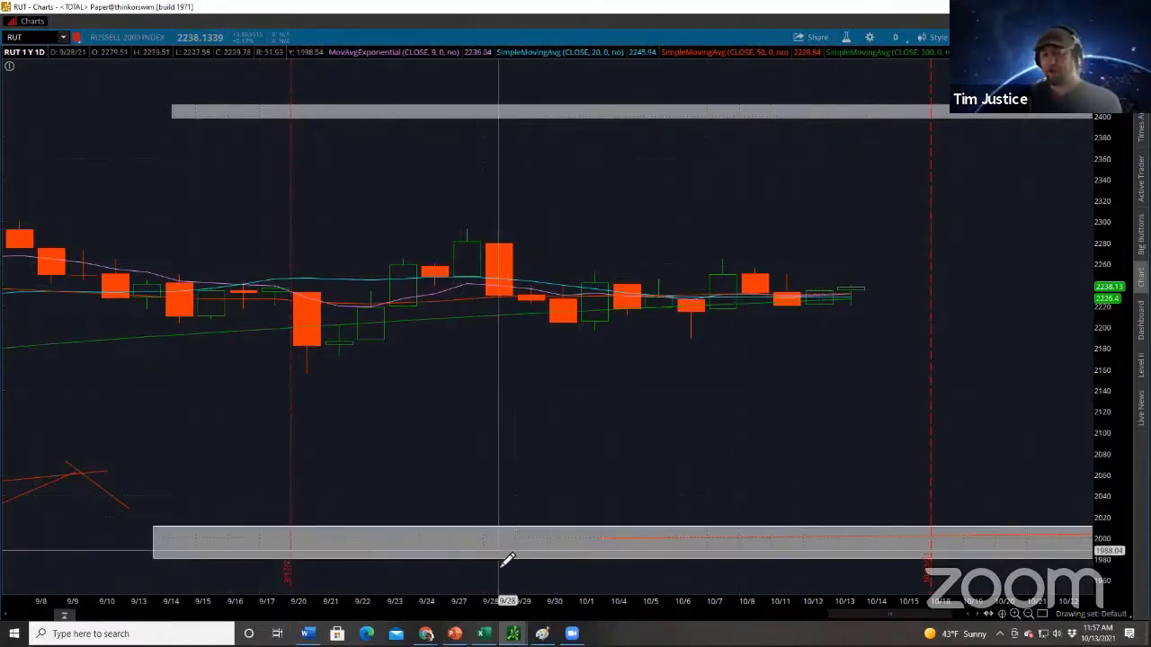
pyautogui.moveTo(513, 634)
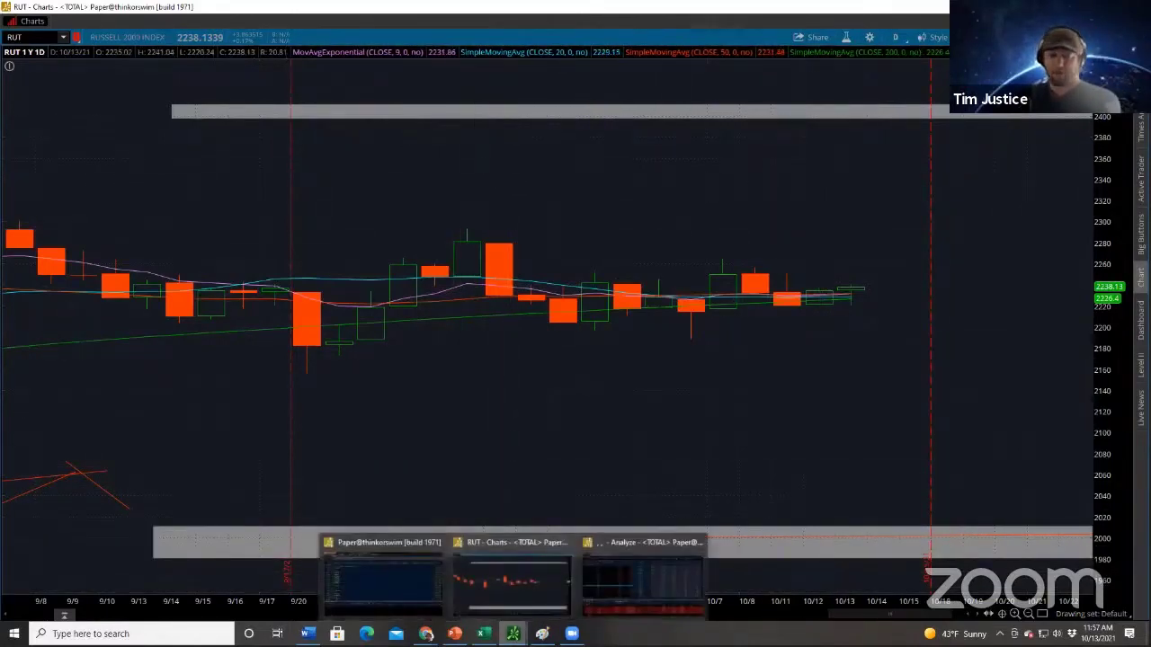
pyautogui.click(639, 593)
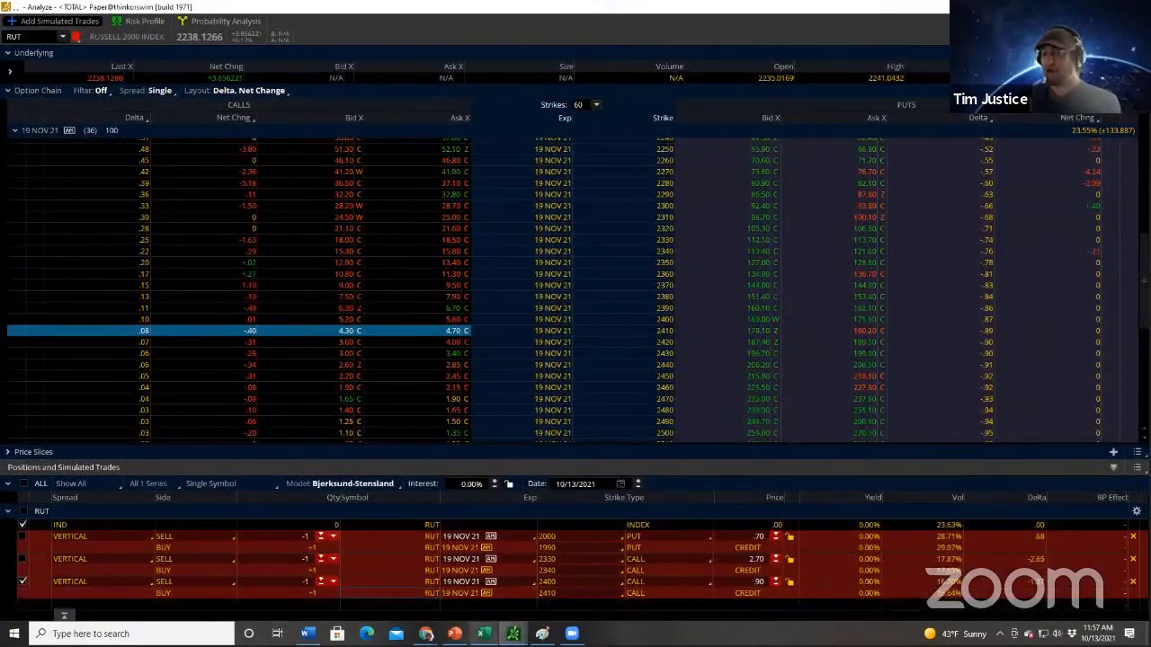
# Switch to the Tackle Theta Research workbook in Excel and set the first bear call spread's short option delta to 0.25.
pyautogui.moveTo(484, 634)
pyautogui.click(484, 585)
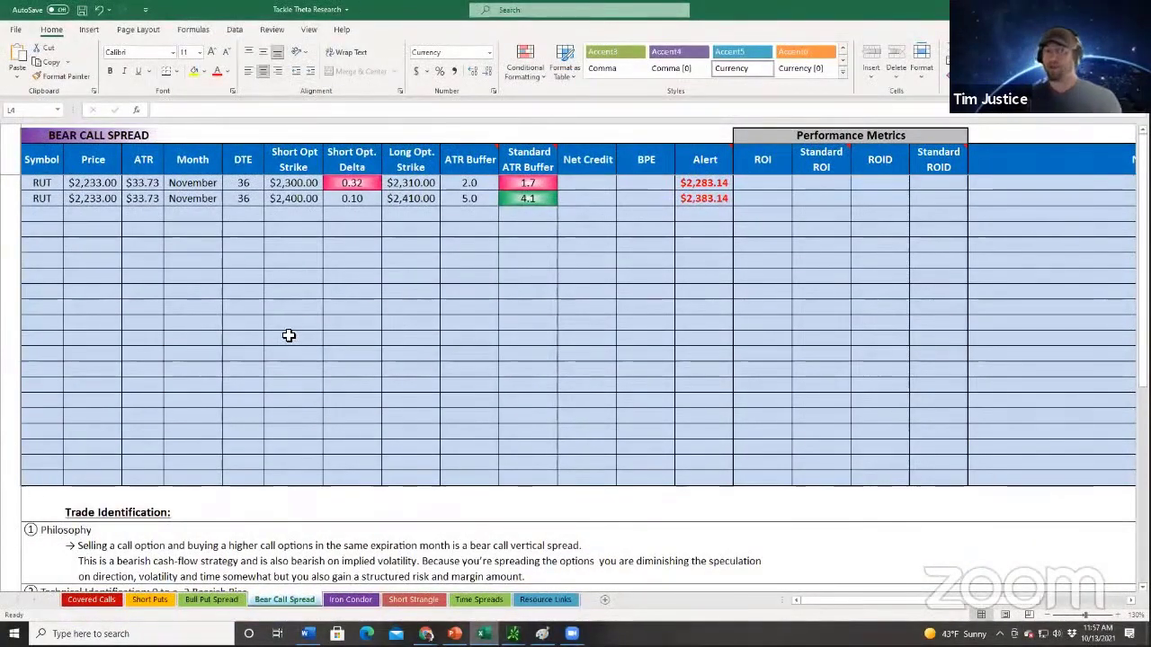
pyautogui.keyDown('ctrl'); pyautogui.scroll(2, 260, 428); pyautogui.keyUp('ctrl')
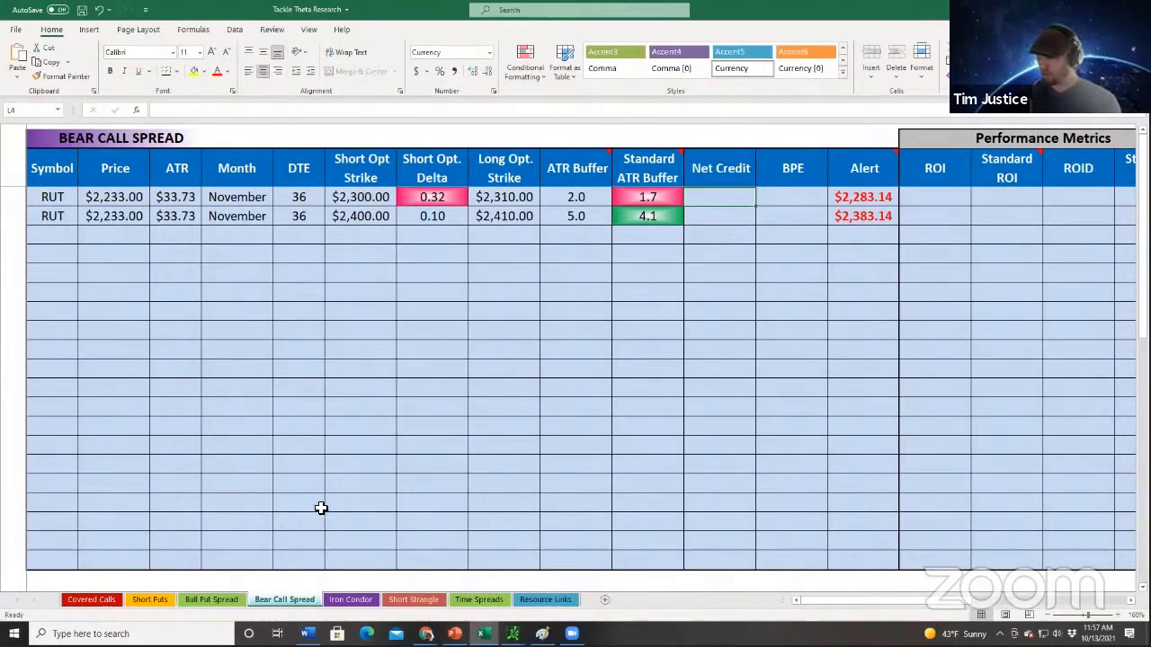
pyautogui.click(439, 196)
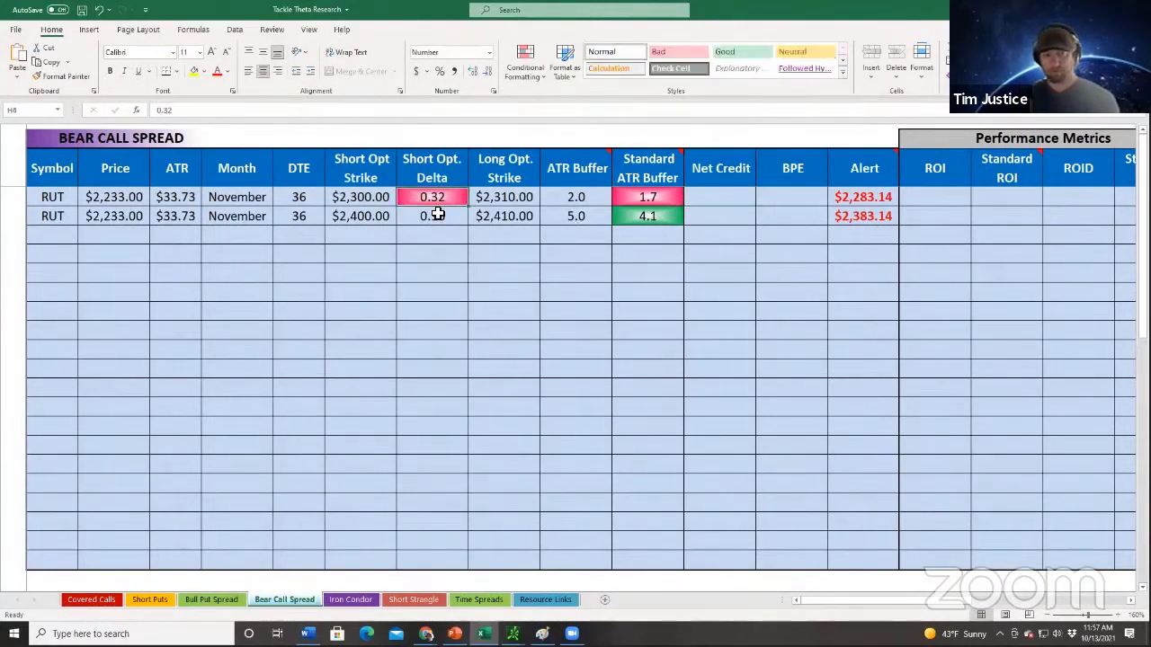
pyautogui.write('.')
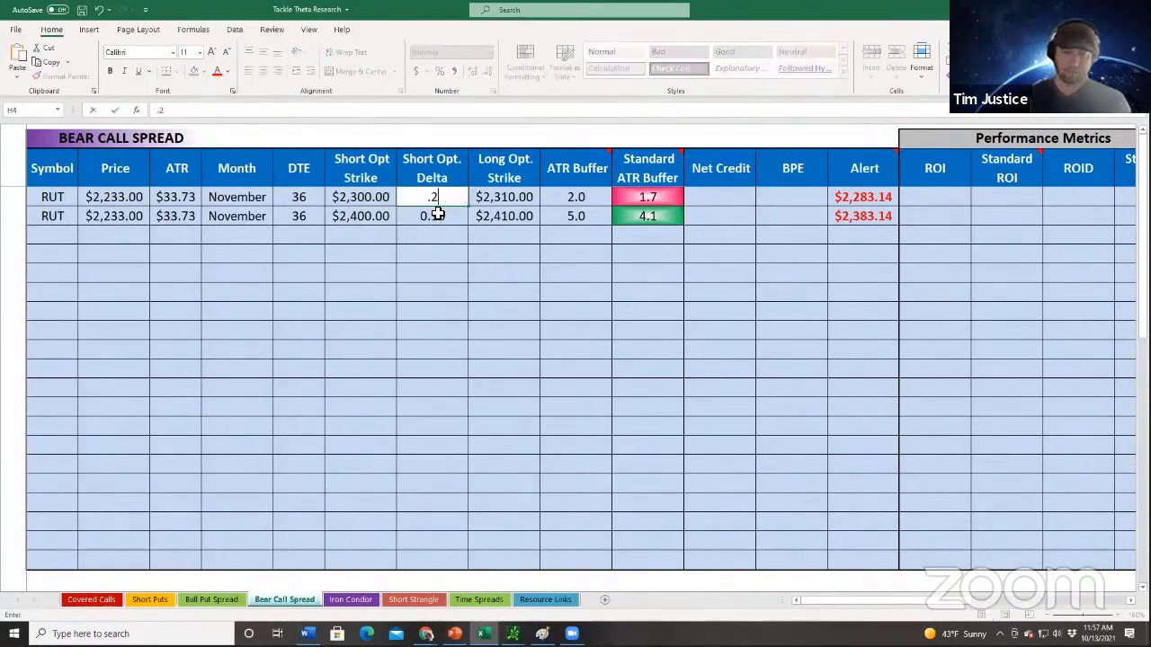
pyautogui.write('25')
pyautogui.press('Left')
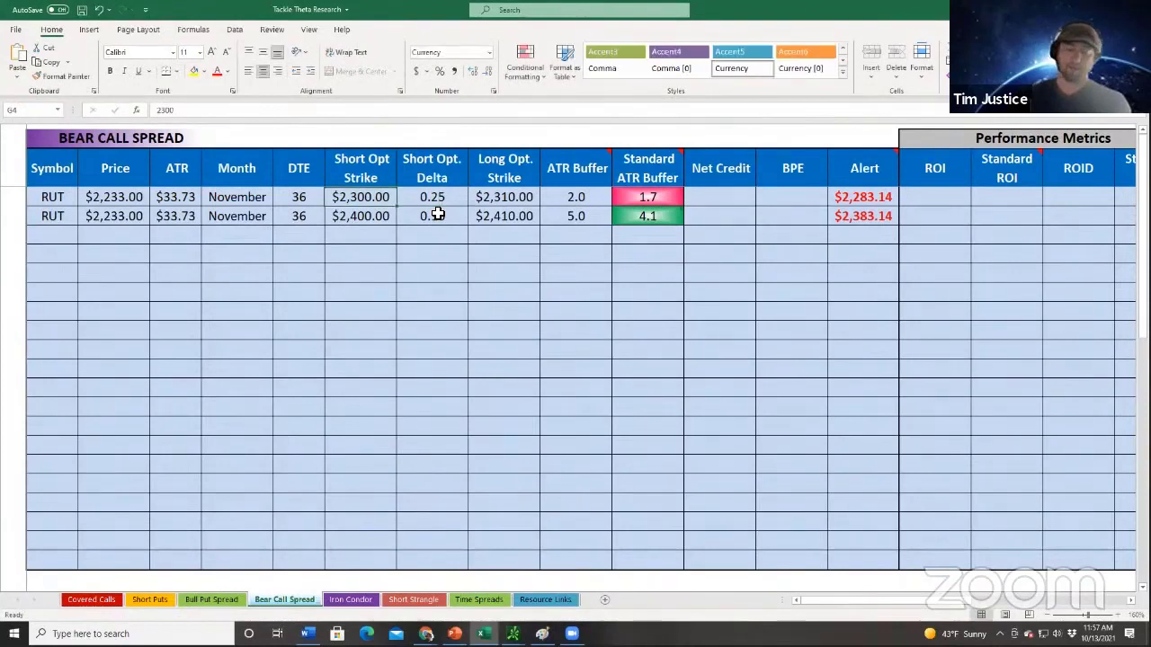
# Set the first bear call spread's short option strike to 2320 and its long option strike to 2330.
pyautogui.write('232')
pyautogui.press('Right')
pyautogui.press('Right')
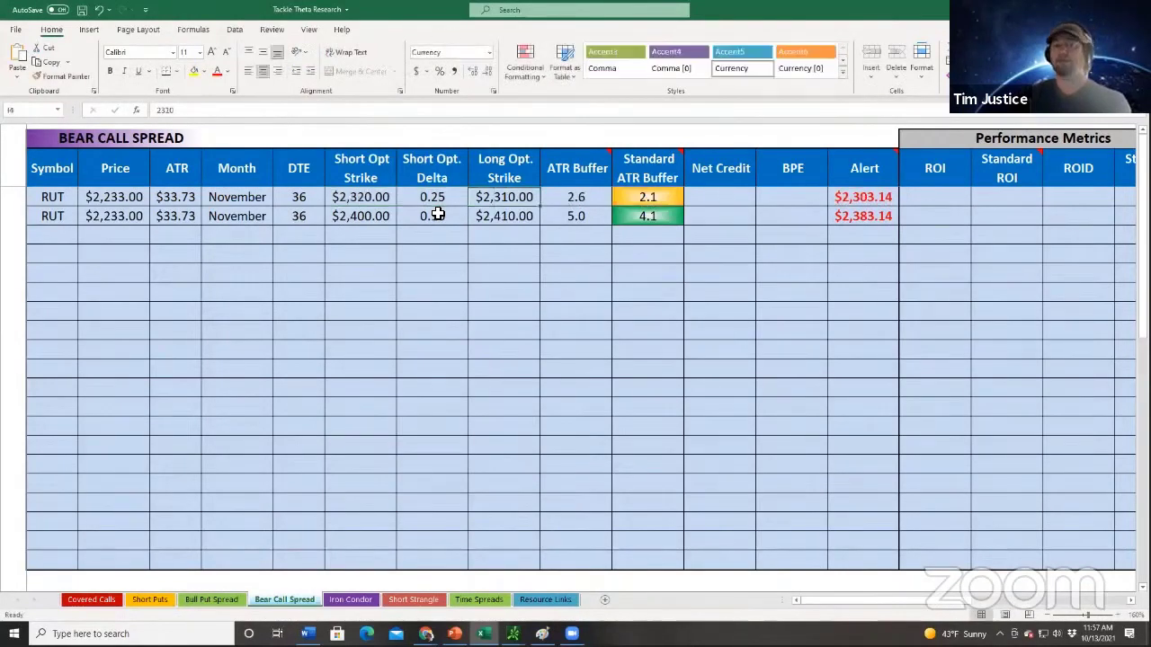
pyautogui.write('2,330')
pyautogui.press('Right')
# Enter a net credit of 2.75 and a BPE of 925 for the 2320/2330 spread.
pyautogui.press('Right')
pyautogui.press('Right')
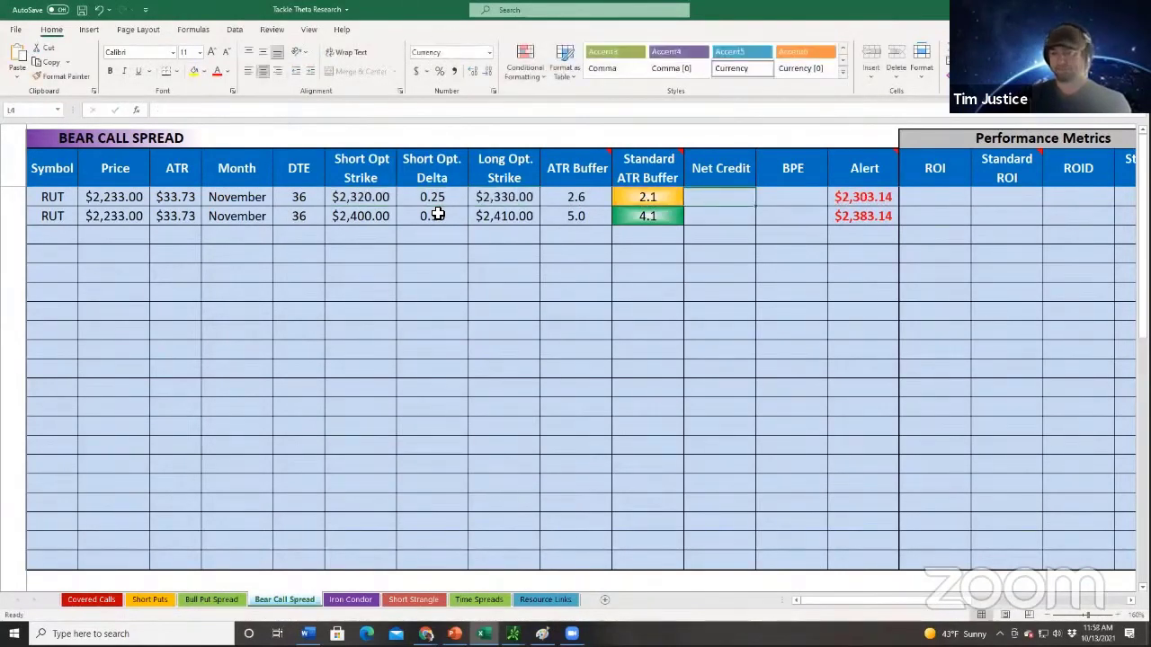
pyautogui.write('2')
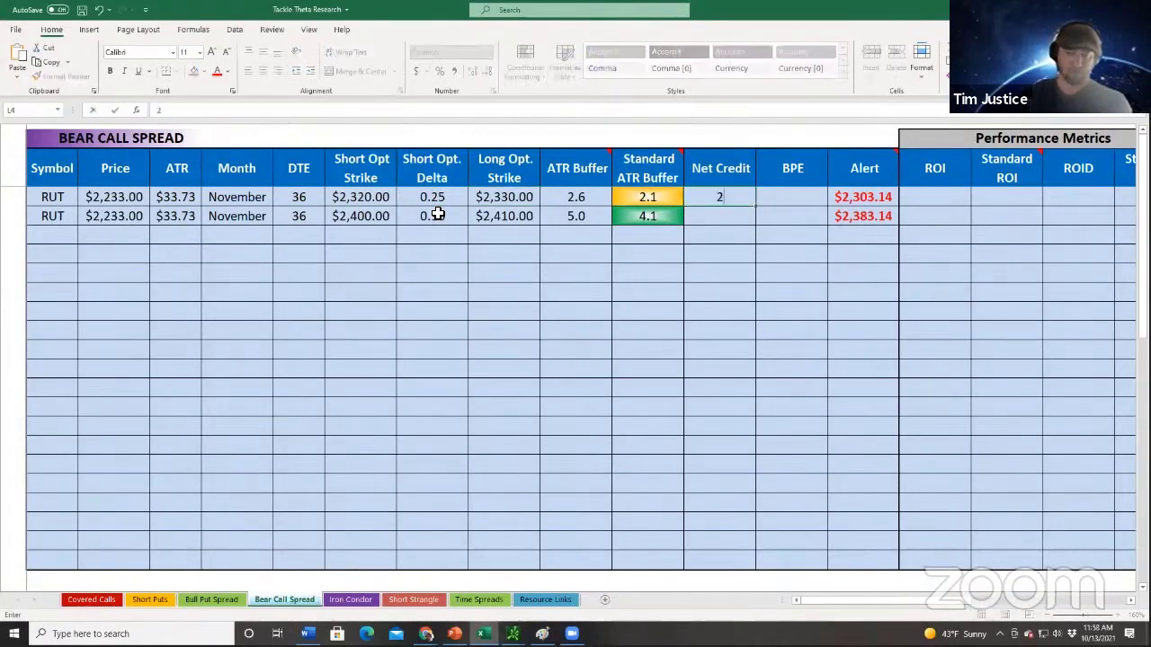
pyautogui.write('.75')
pyautogui.press('Right')
pyautogui.write('925')
pyautogui.press('Left')
# Correct the 2320/2330 spread's net credit to 275.
pyautogui.press('Left')
pyautogui.press('Left')
pyautogui.press('Left')
pyautogui.press('Left')
pyautogui.press('Left')
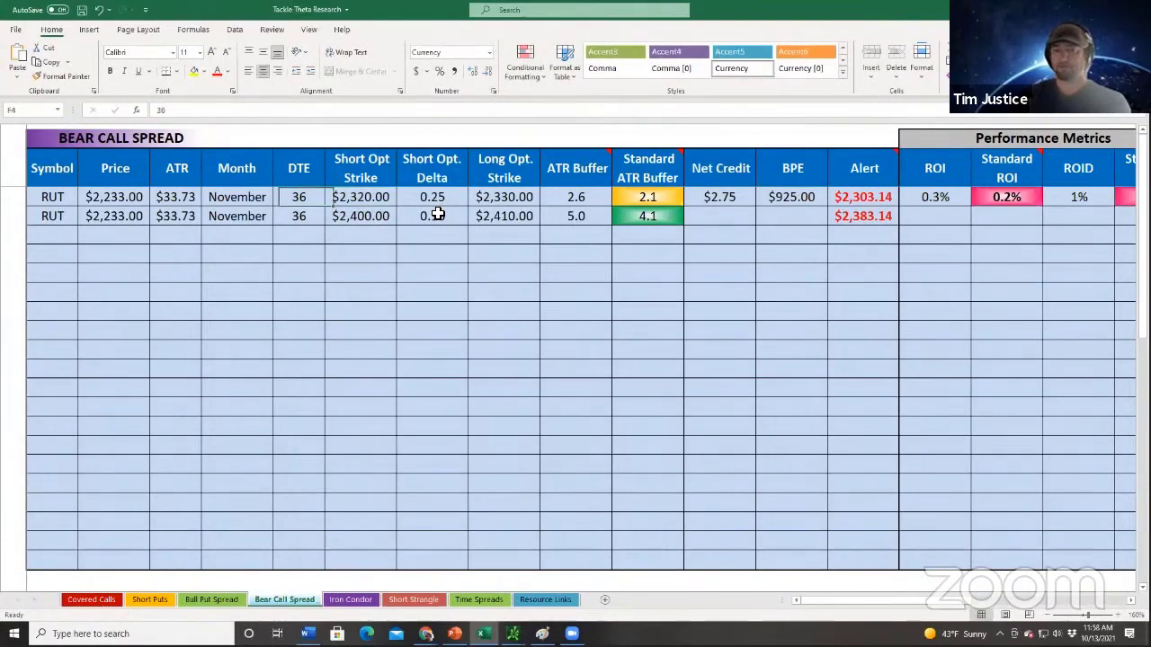
pyautogui.press('Right')
pyautogui.press('Right')
pyautogui.press('Right')
pyautogui.press('Right')
pyautogui.press('Right')
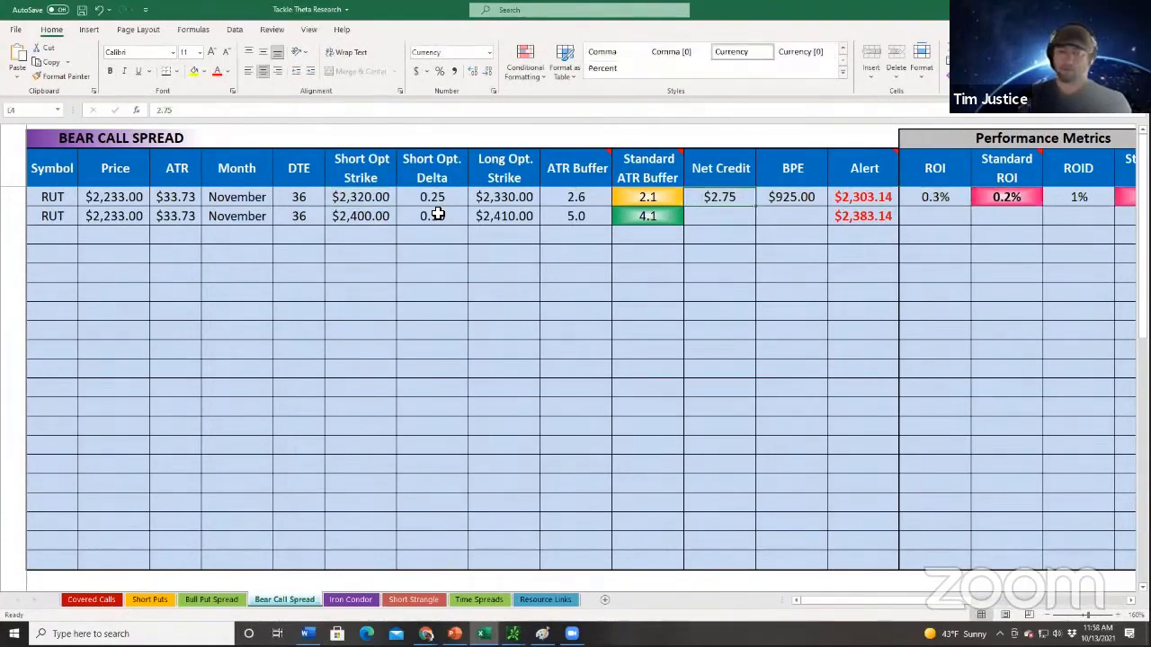
pyautogui.write('275')
pyautogui.press('Return')
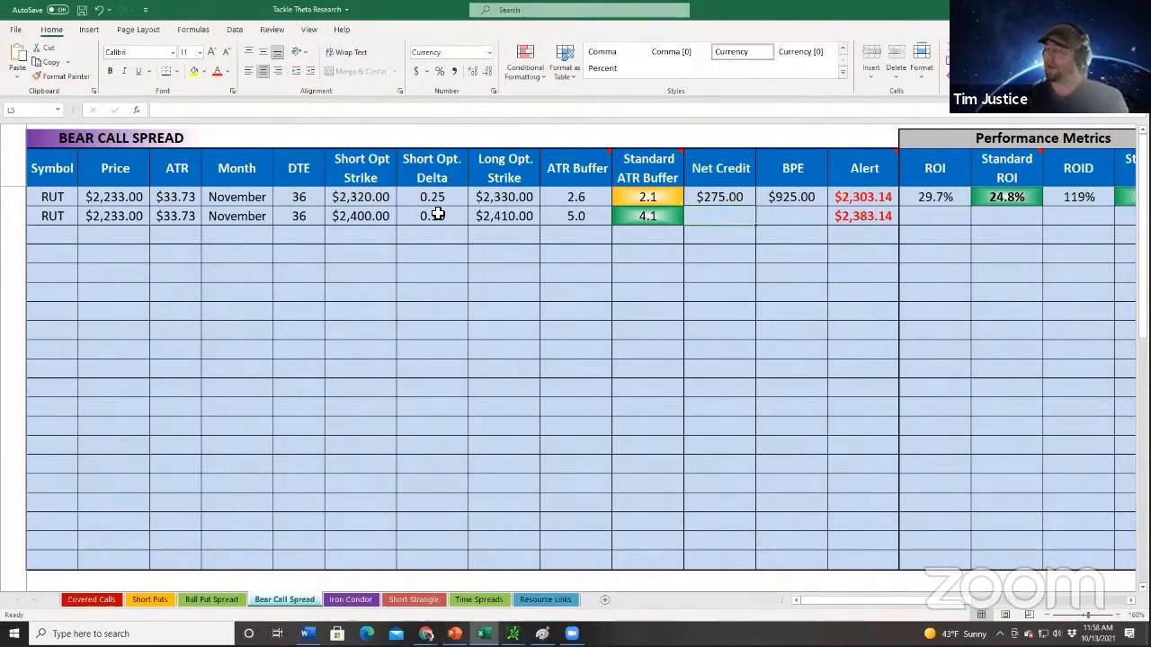
# Enter a net credit of 90 and a BPE of 910 for the 2400/2410 spread.
pyautogui.write('90')
pyautogui.press('Return')
pyautogui.write('91')
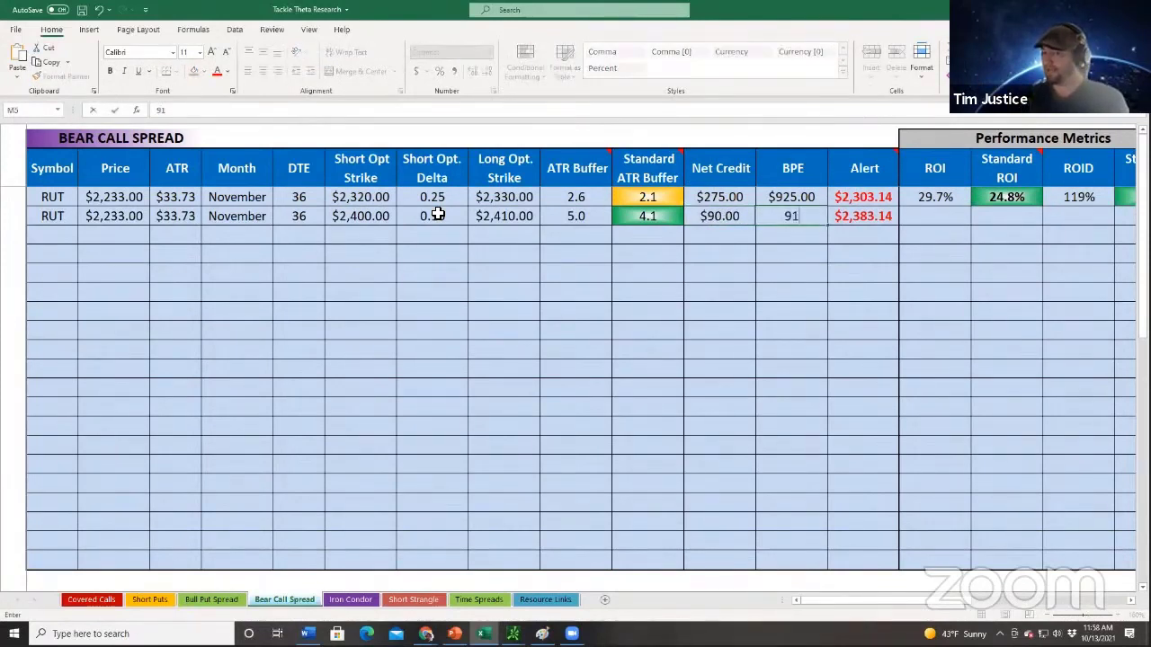
pyautogui.write('0')
pyautogui.press('Return')
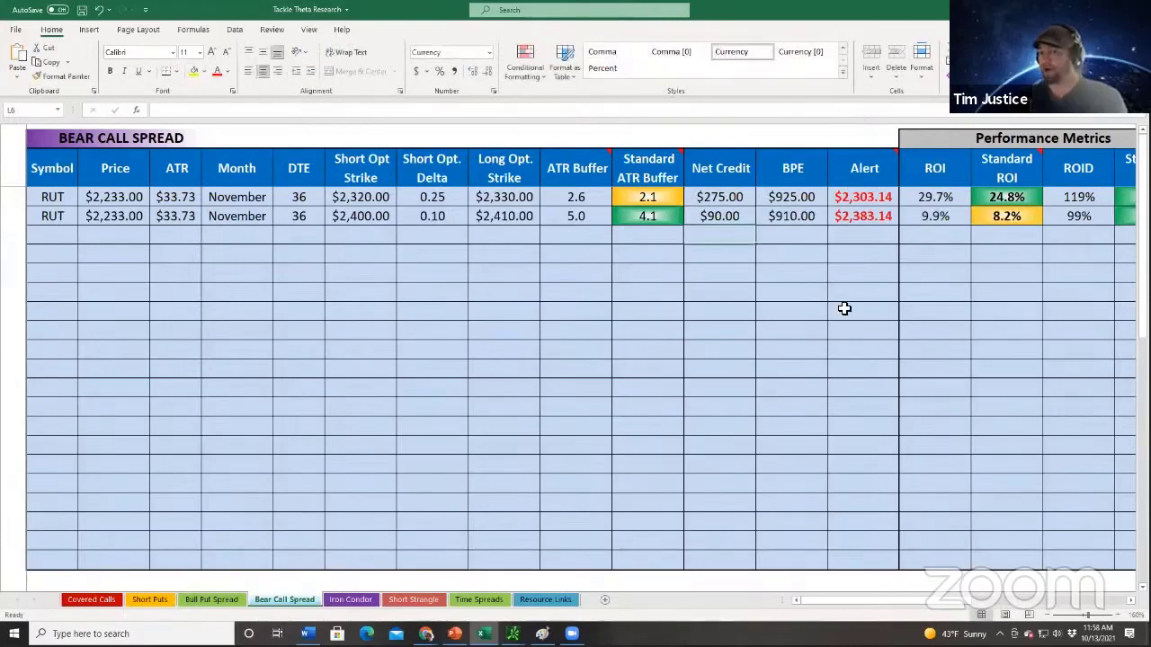
# Fill the 2320/2330 spread's row with yellow from the Symbol column through BPE.
pyautogui.scroll(-2, 844, 309)
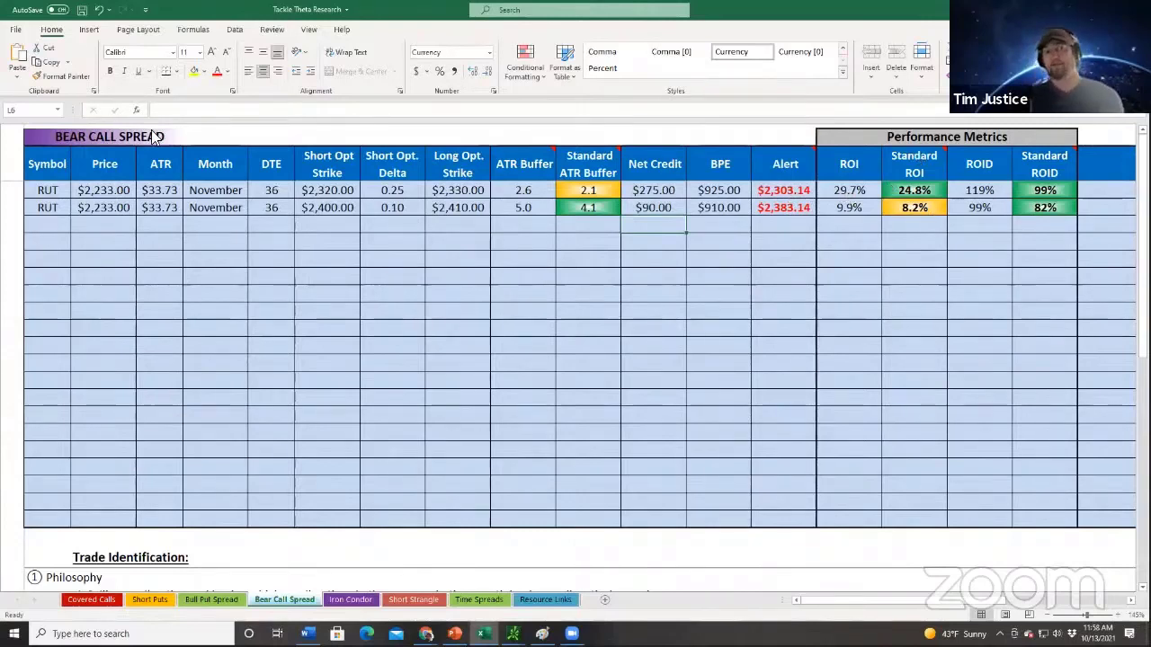
pyautogui.click(38, 192)
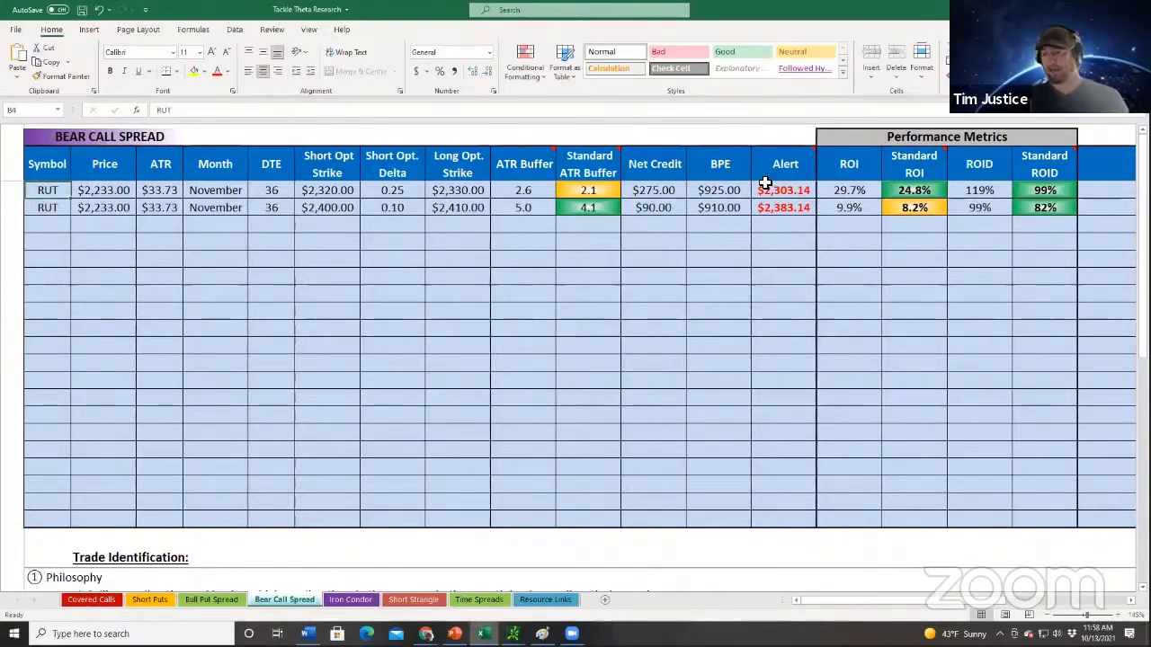
pyautogui.keyDown('shift'); pyautogui.click(709, 189); pyautogui.keyUp('shift')
pyautogui.click(194, 72)
pyautogui.click(311, 296)
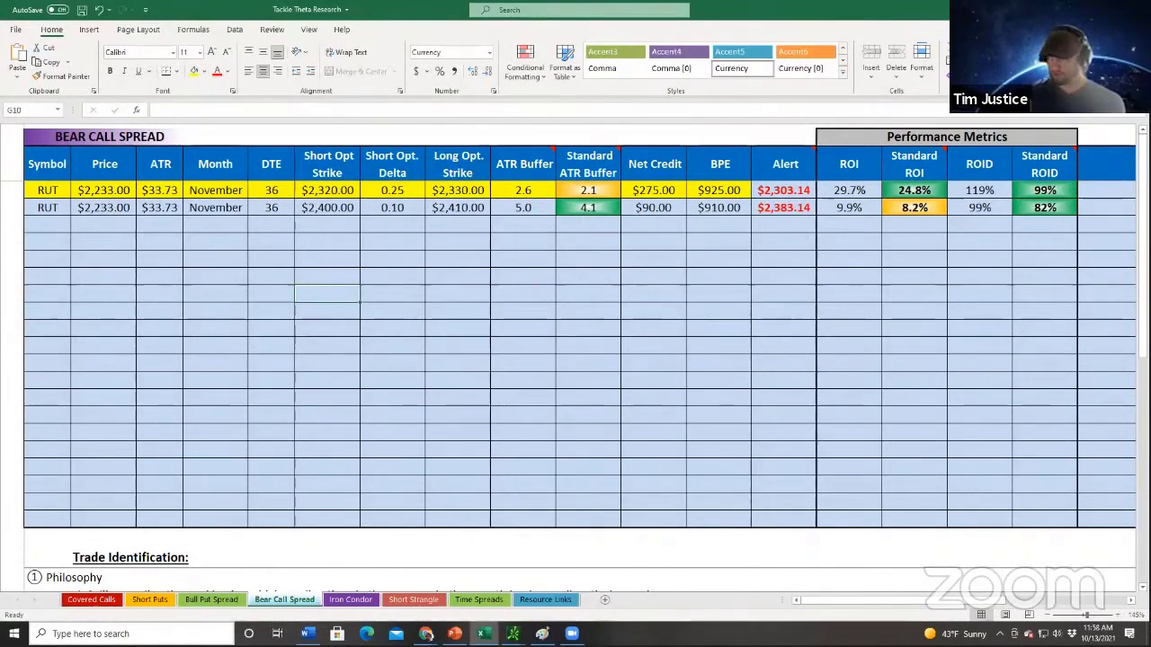
# Fill the 2400/2410 spread's row with light green from Symbol through BPE, and color its short option delta red.
pyautogui.moveTo(46, 206); pyautogui.dragTo(719, 209)
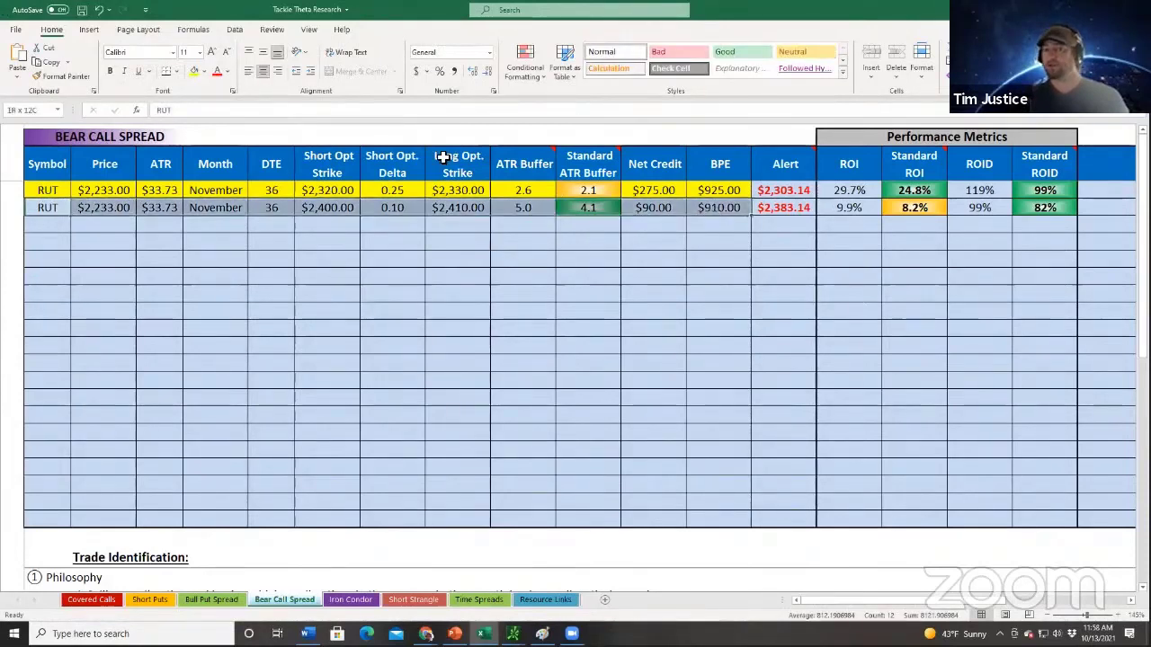
pyautogui.click(205, 71)
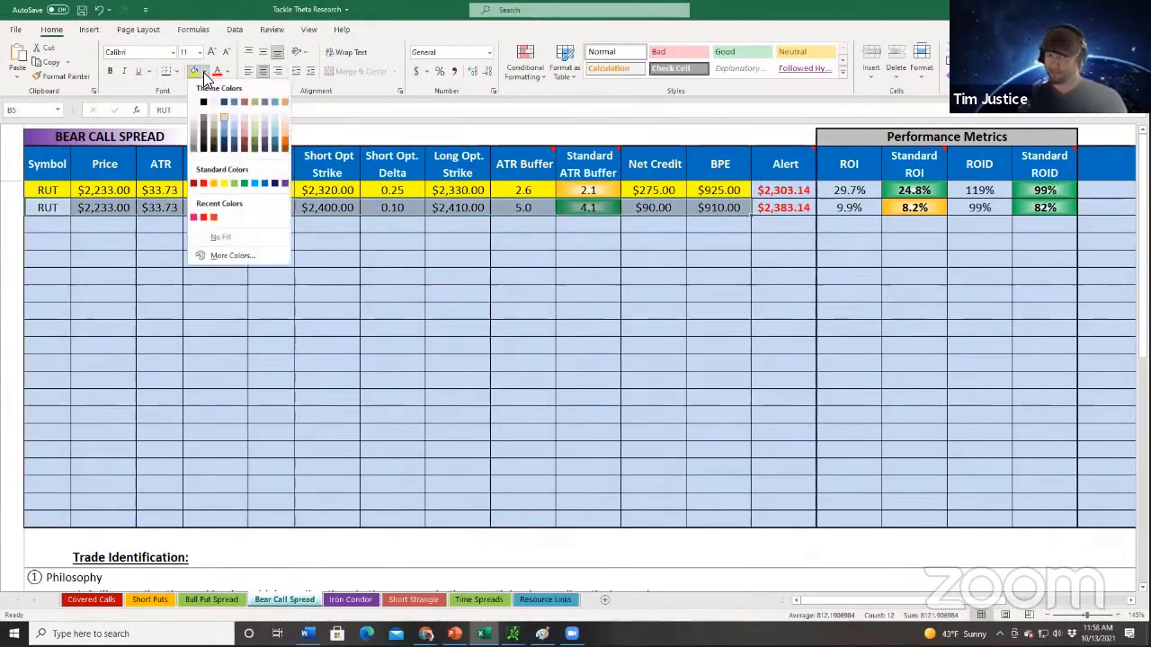
pyautogui.click(233, 182)
pyautogui.click(214, 305)
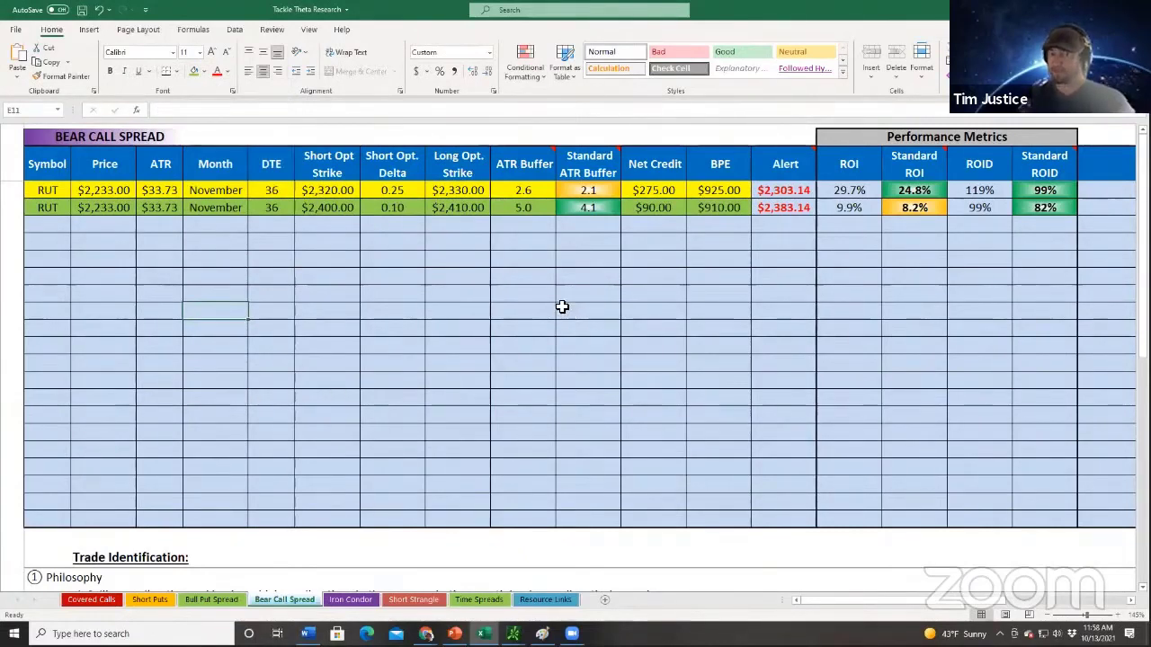
pyautogui.click(405, 216)
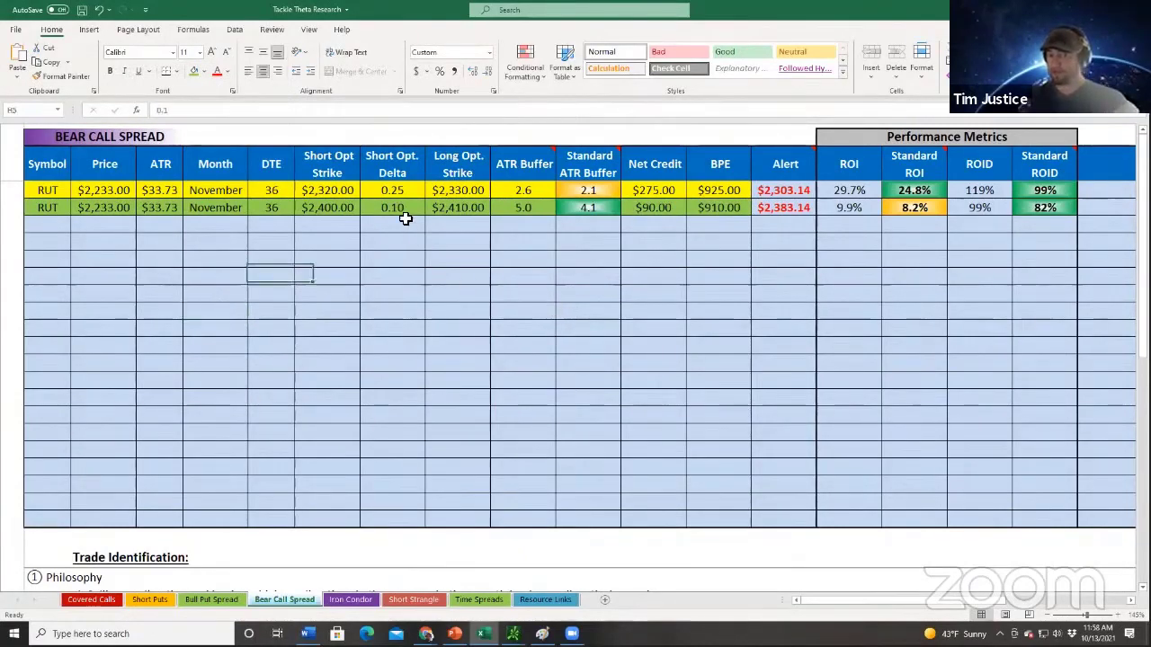
pyautogui.click(217, 79)
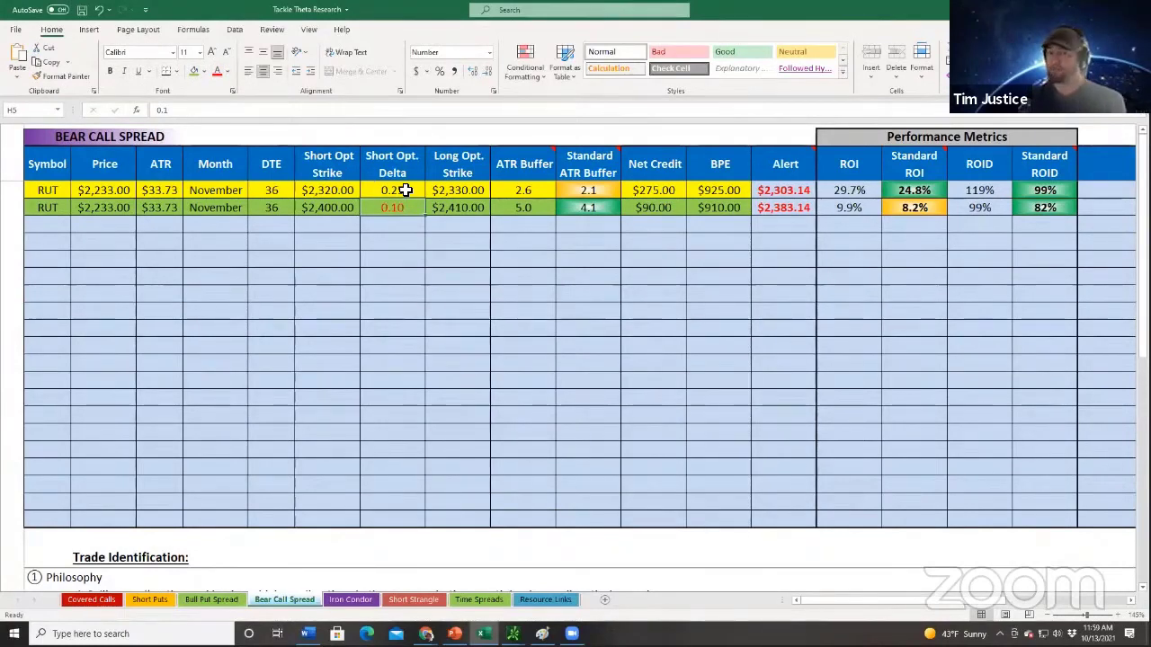
# Examine the 2400/2410 spread's Standard ATR Buffer, Standard ROI and ROI cells.
pyautogui.click(565, 206)
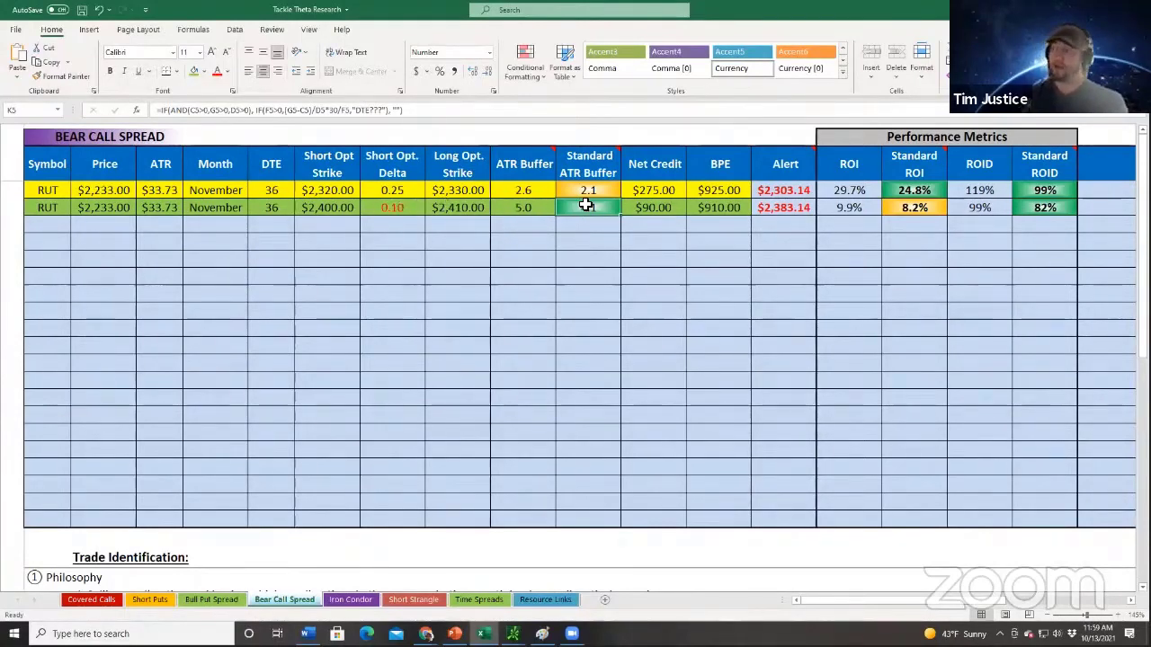
pyautogui.click(926, 222)
pyautogui.click(915, 206)
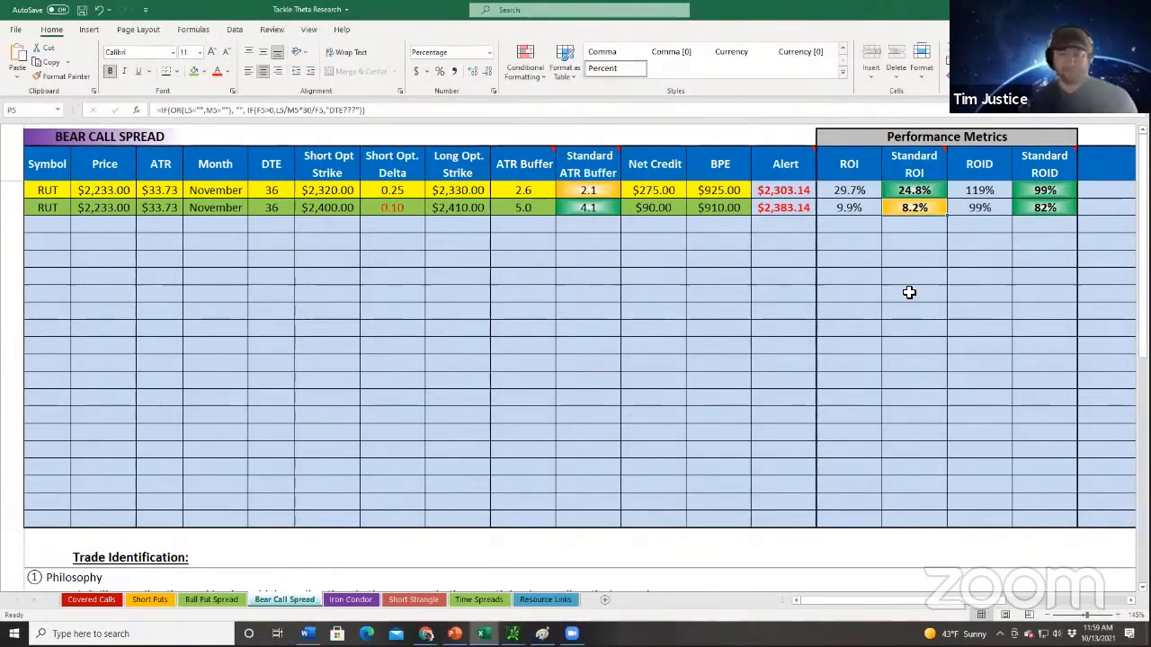
pyautogui.click(849, 208)
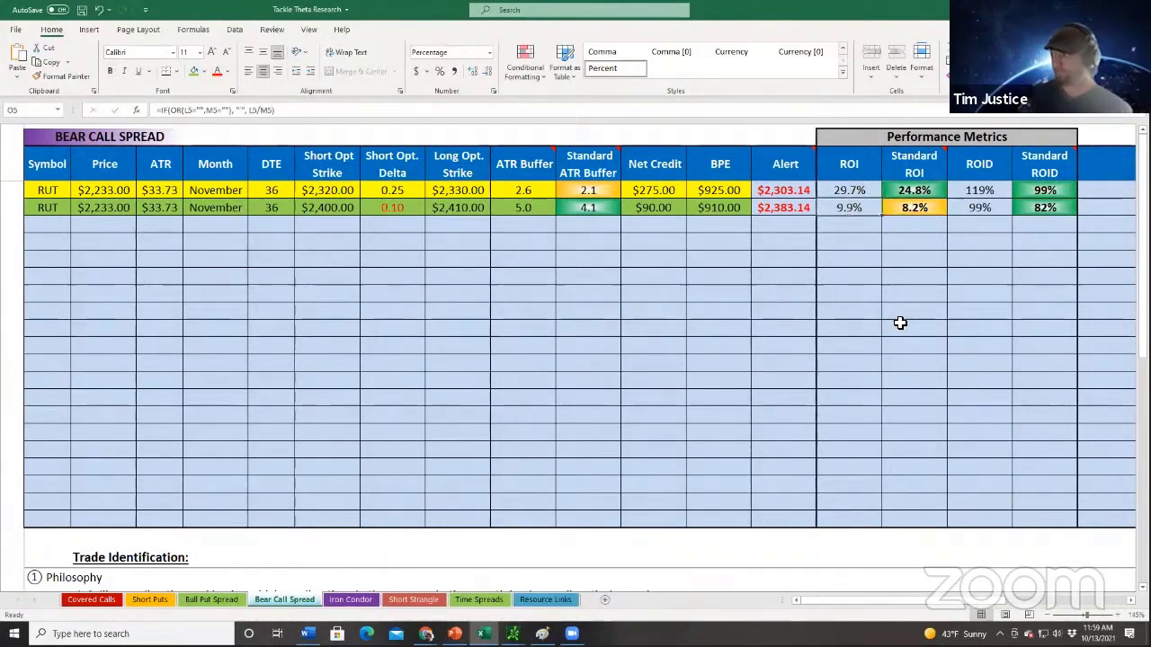